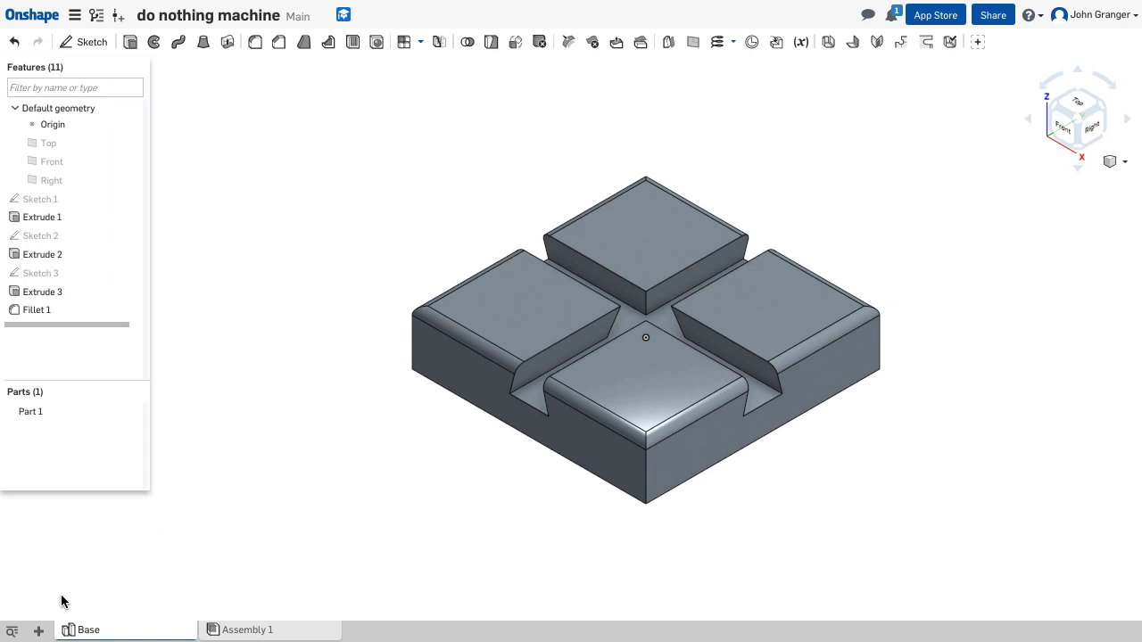
Create a new Part Studio in the document and start a sketch on its Front plane.
left_click(39, 631)
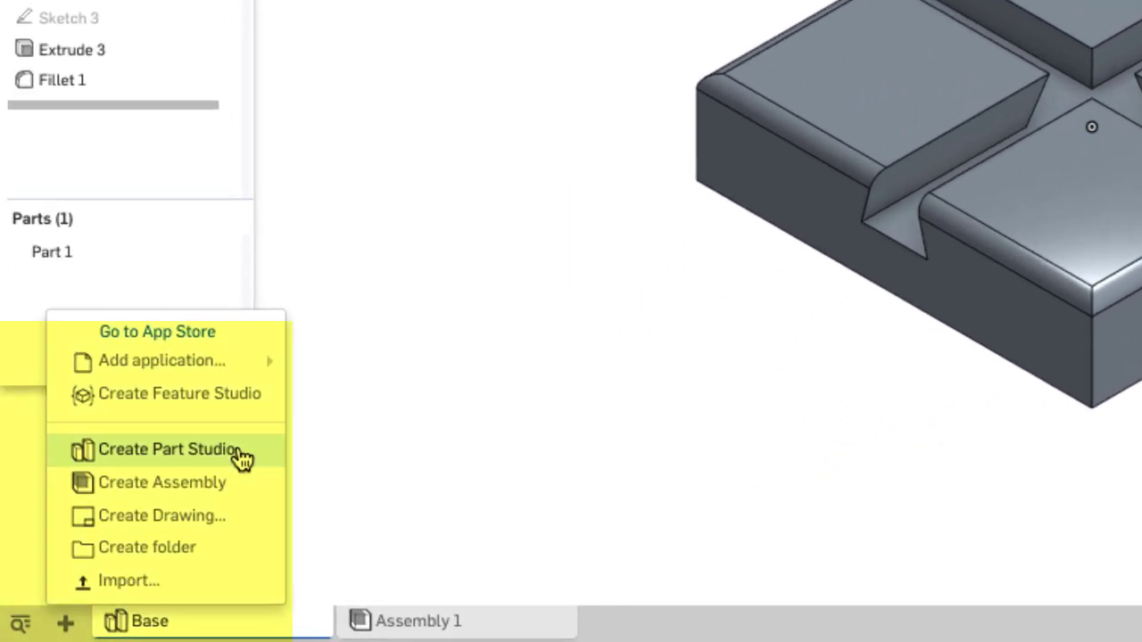
left_click(241, 457)
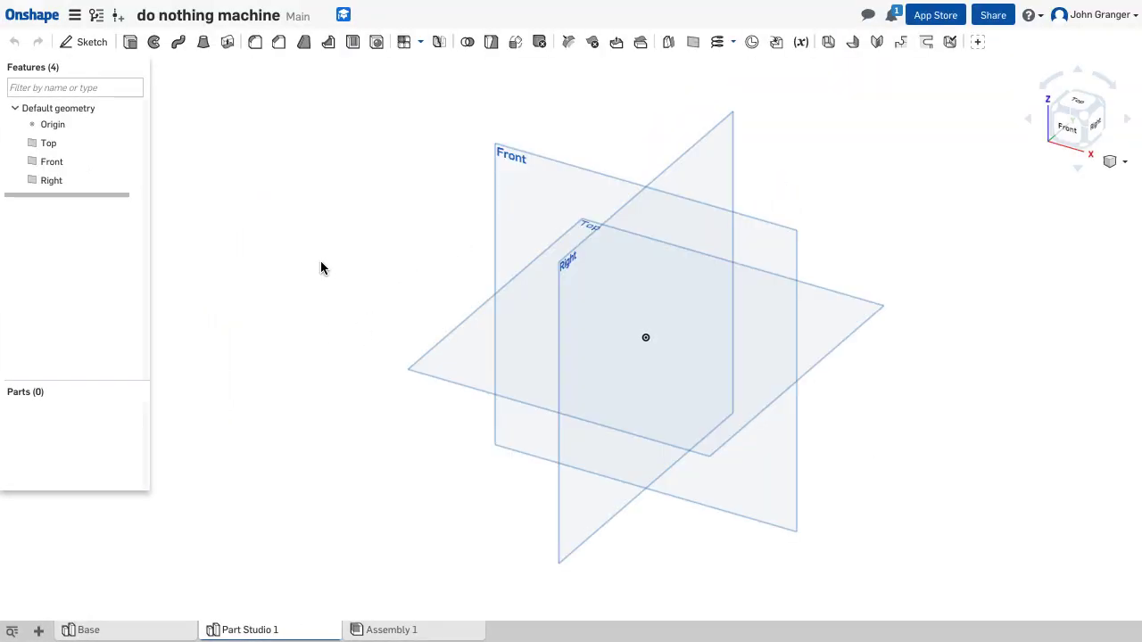
left_click(93, 43)
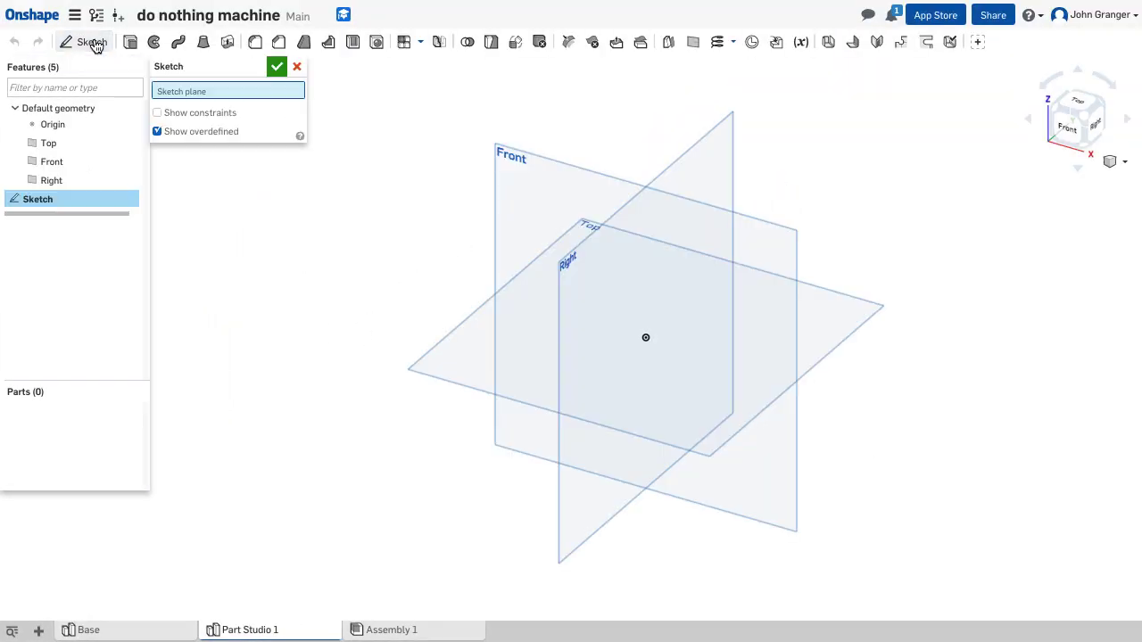
left_click(532, 217)
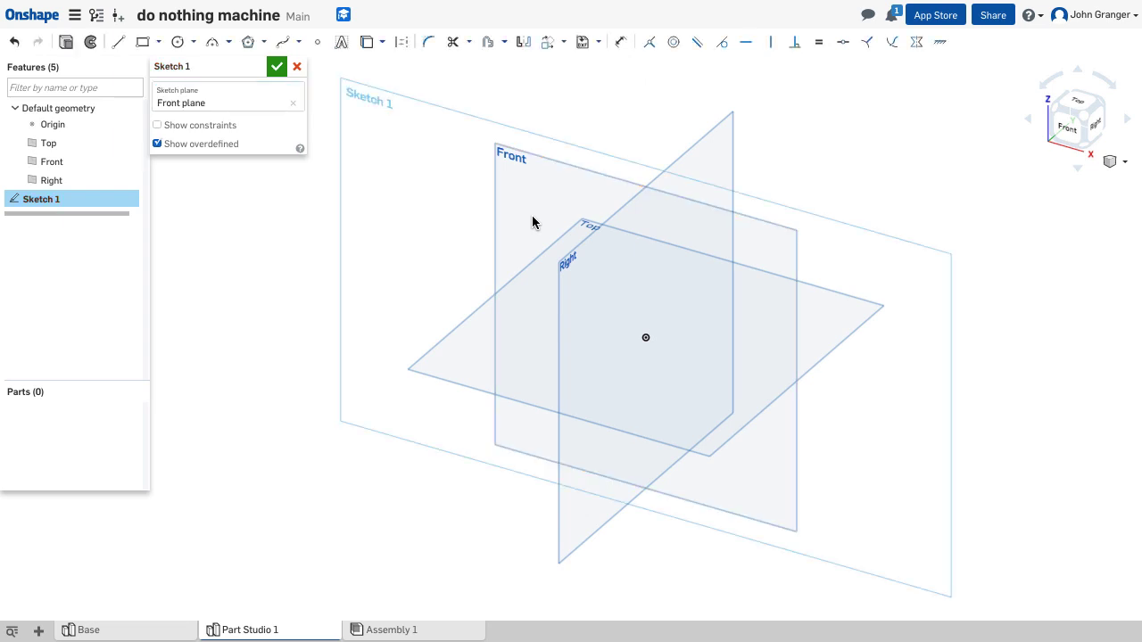
Sketch a closed trapezoid above and right of the origin with a horizontal base about 35 mm long and a parallel top edge about 16 mm long.
right_click(263, 255)
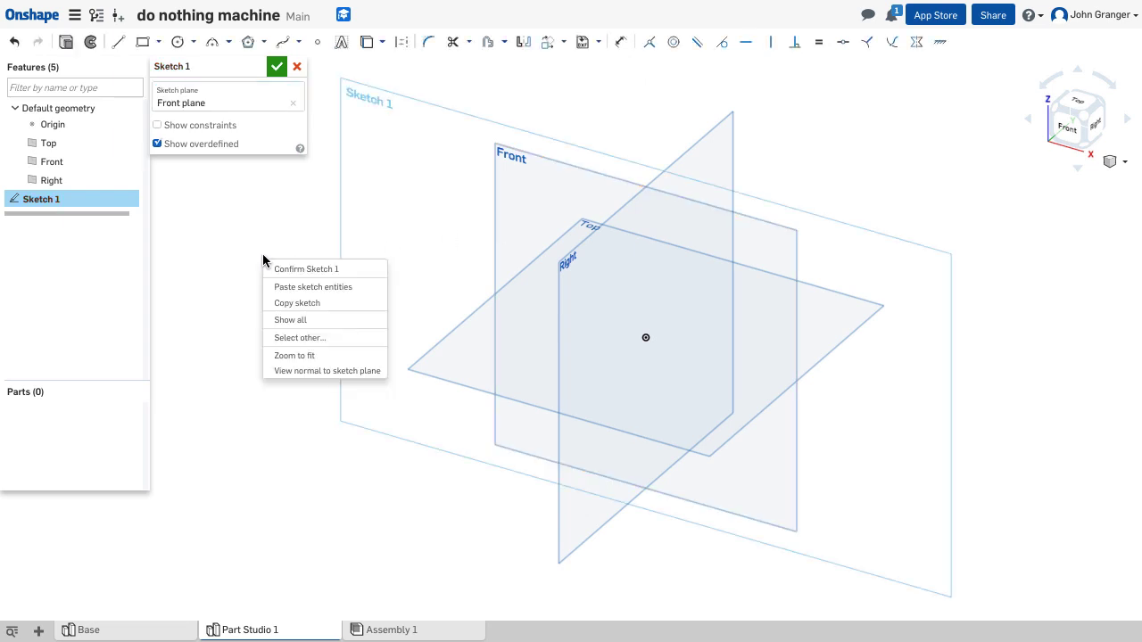
left_click(307, 370)
scroll(512, 289, "up", 2)
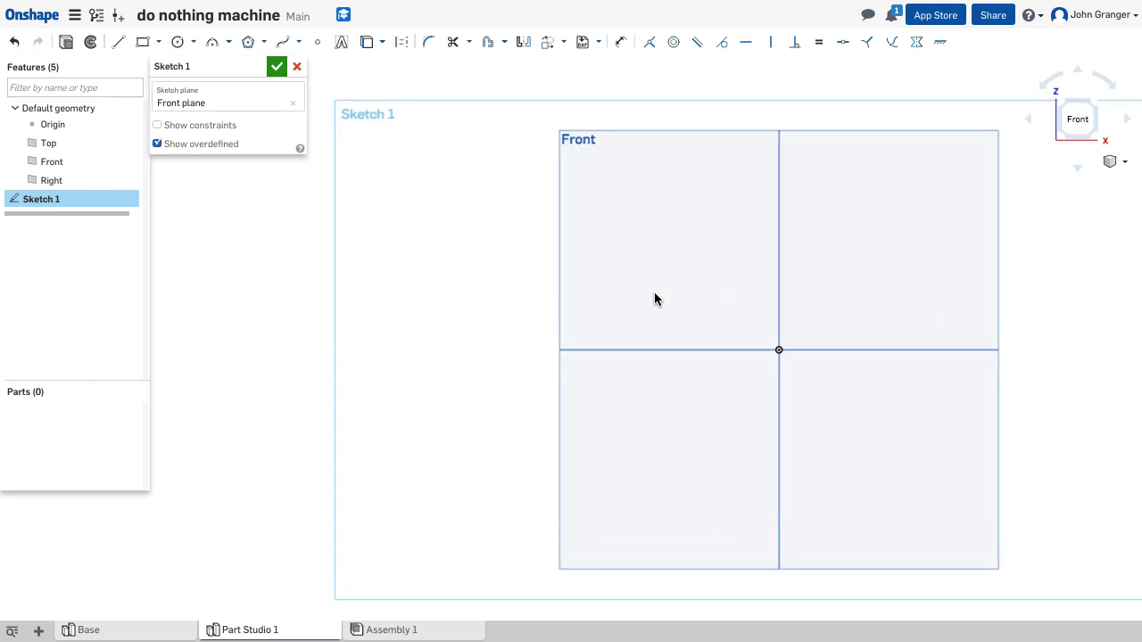
middle_click_drag(655, 298, 476, 291)
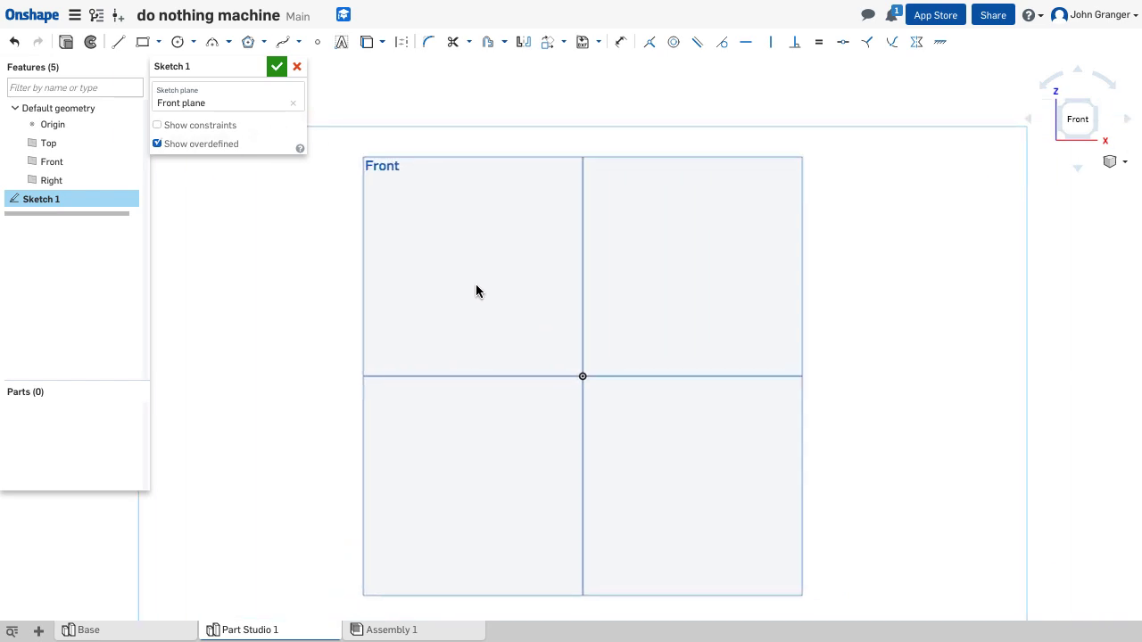
left_click(119, 44)
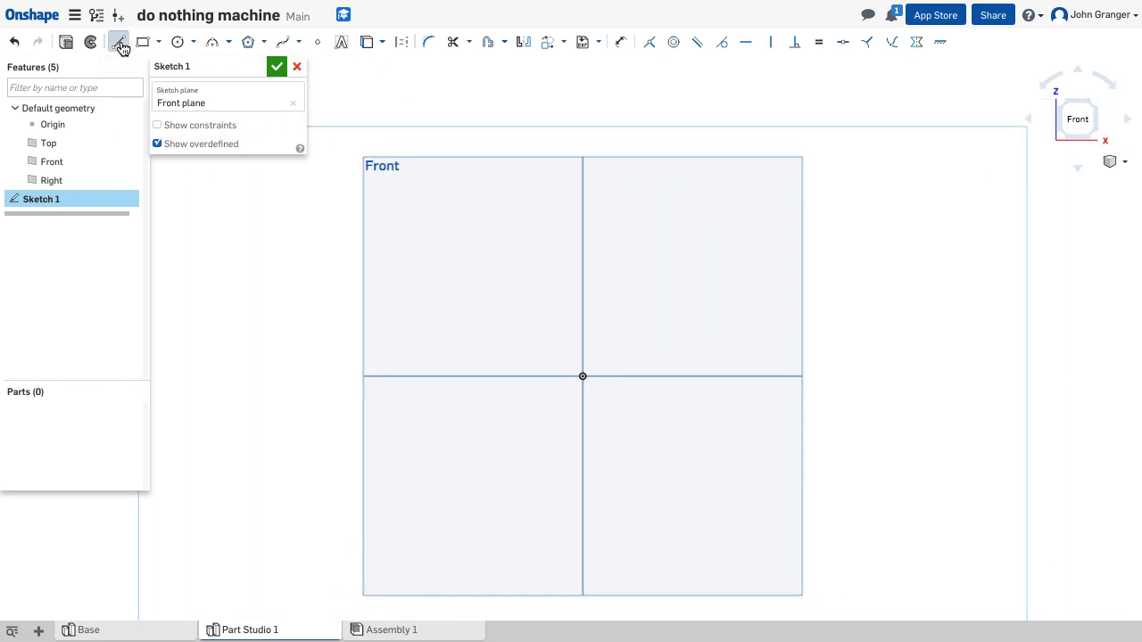
left_click(652, 294)
left_click(755, 294)
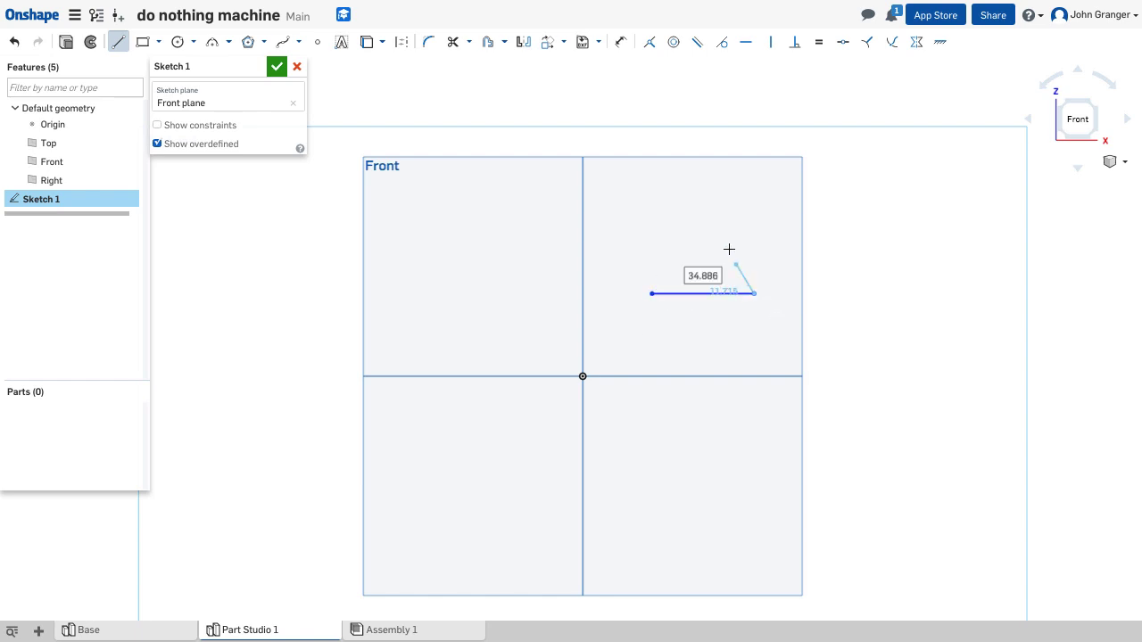
left_click(719, 196)
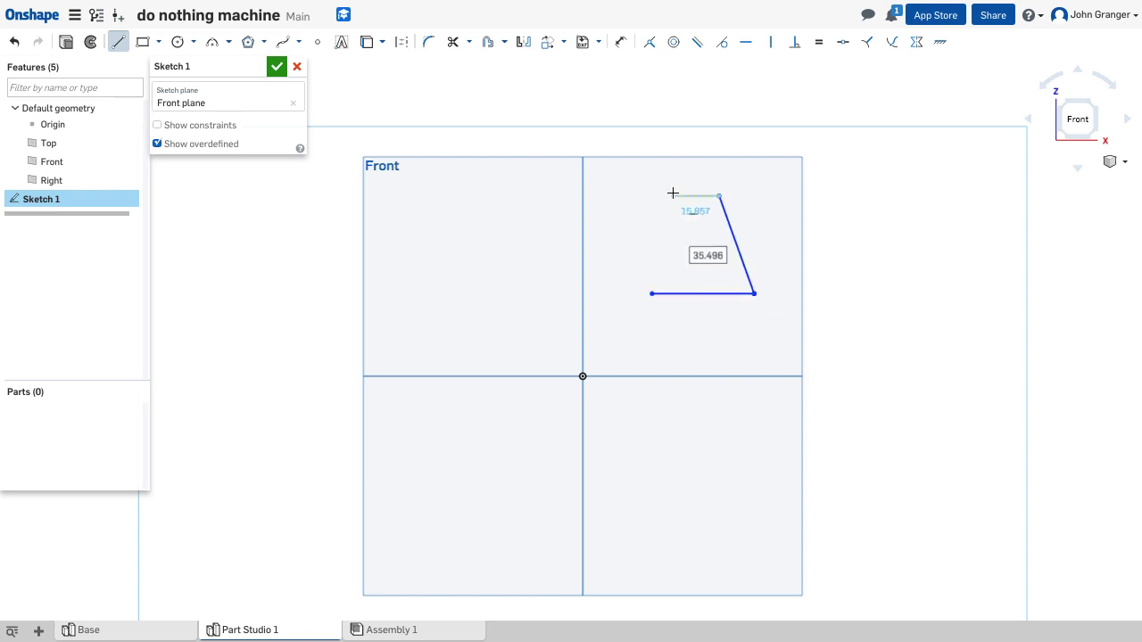
left_click(672, 194)
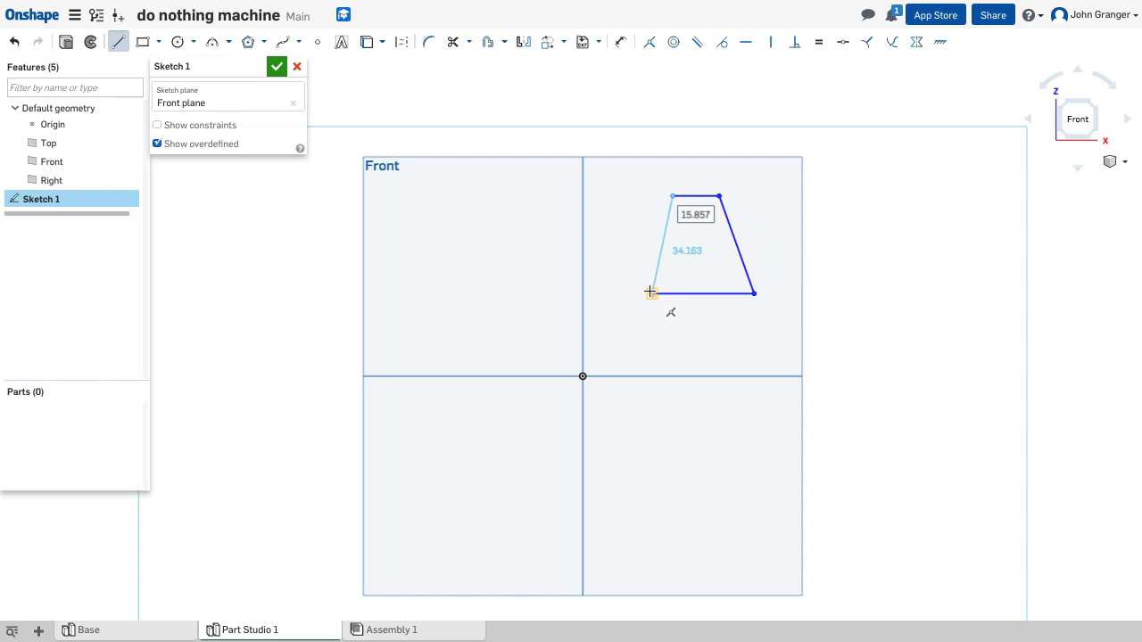
left_click(651, 292)
right_click(503, 218)
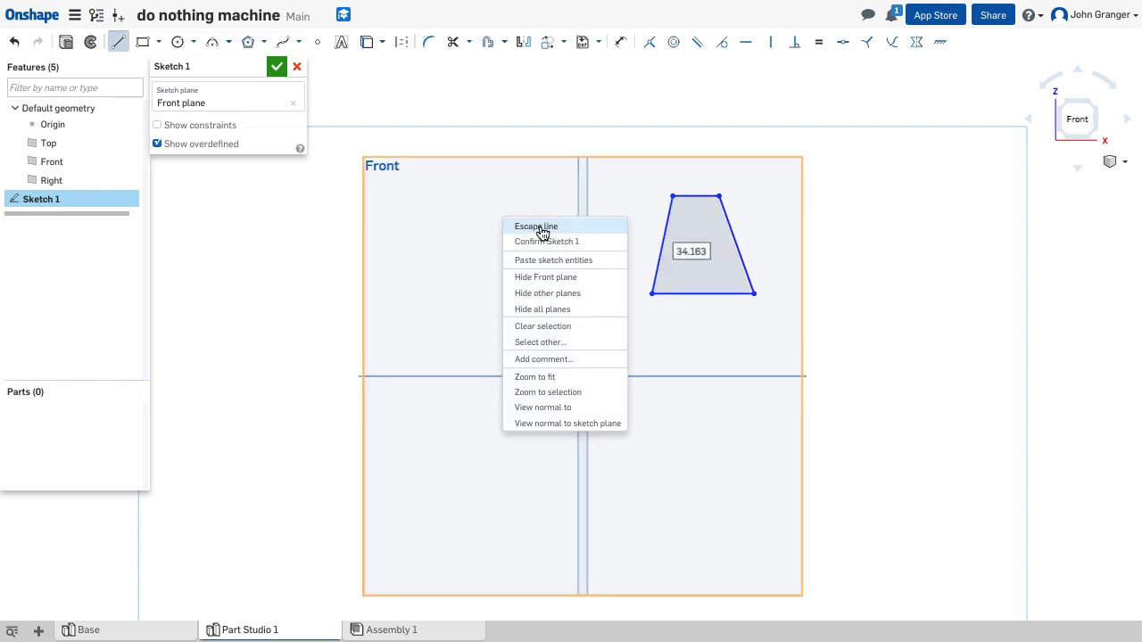
left_click(542, 228)
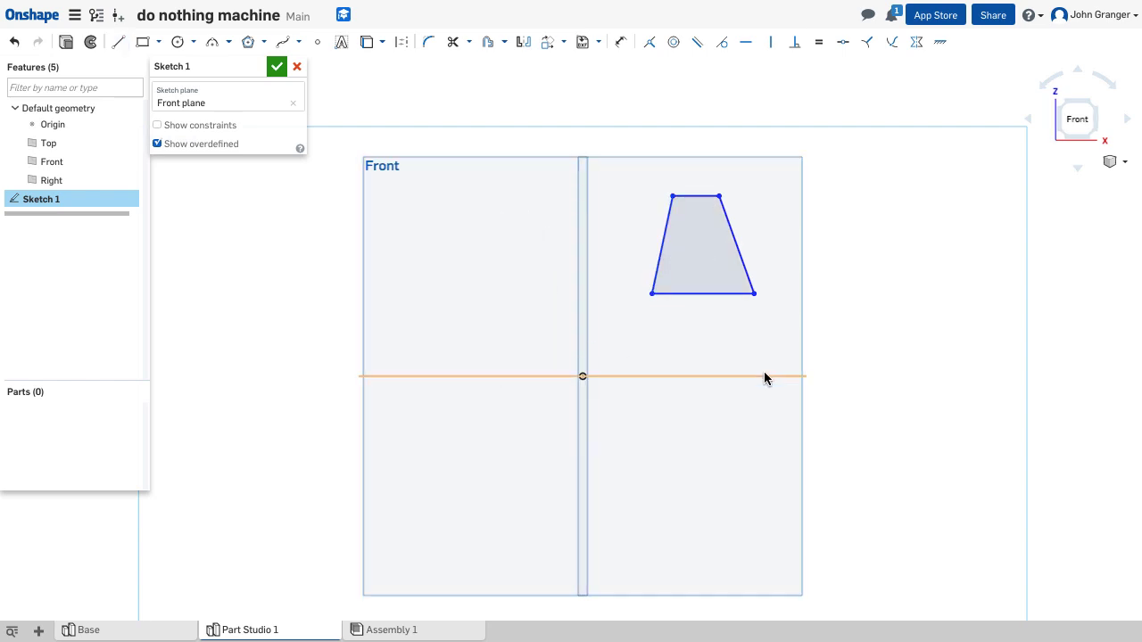
Dimension the trapezoid's base edge to 25 mm.
left_click(622, 42)
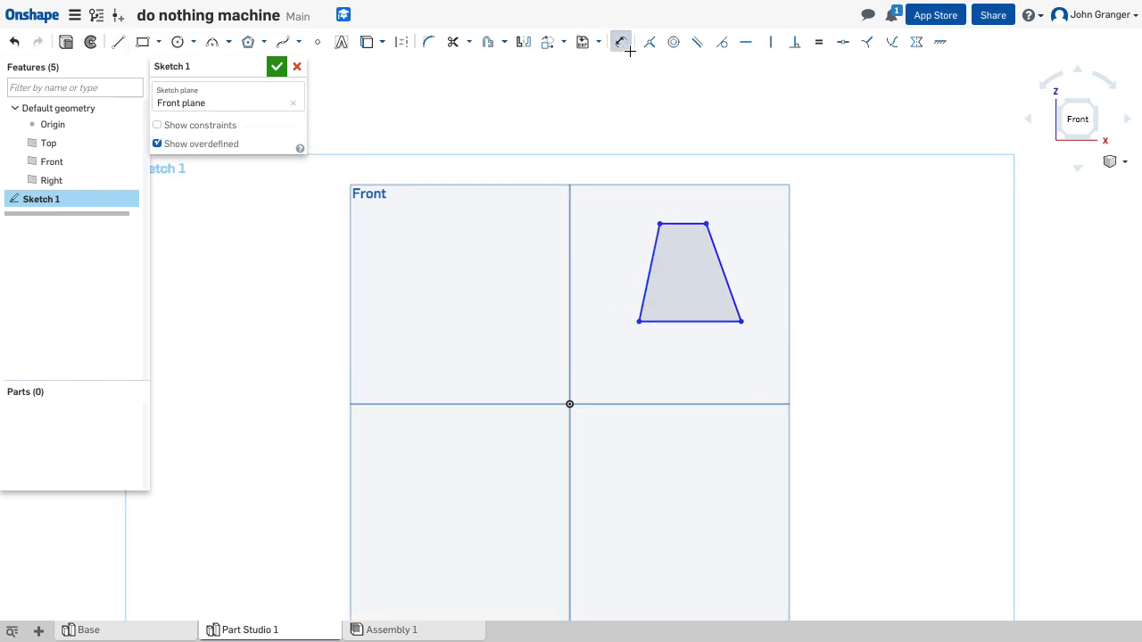
left_click(694, 321)
left_click(697, 370)
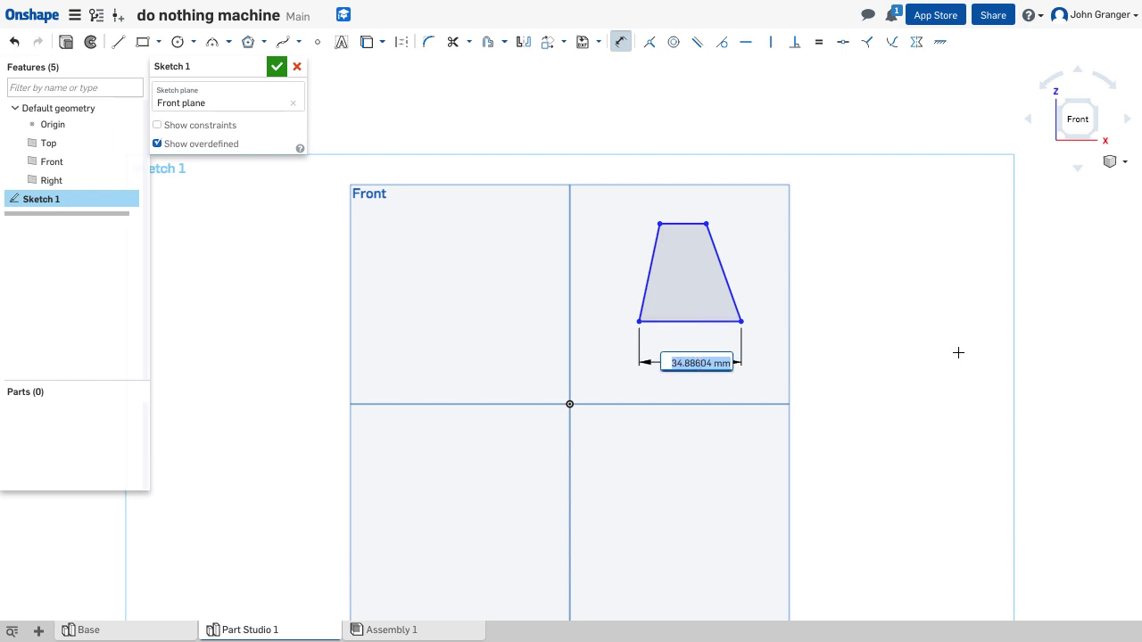
type("25")
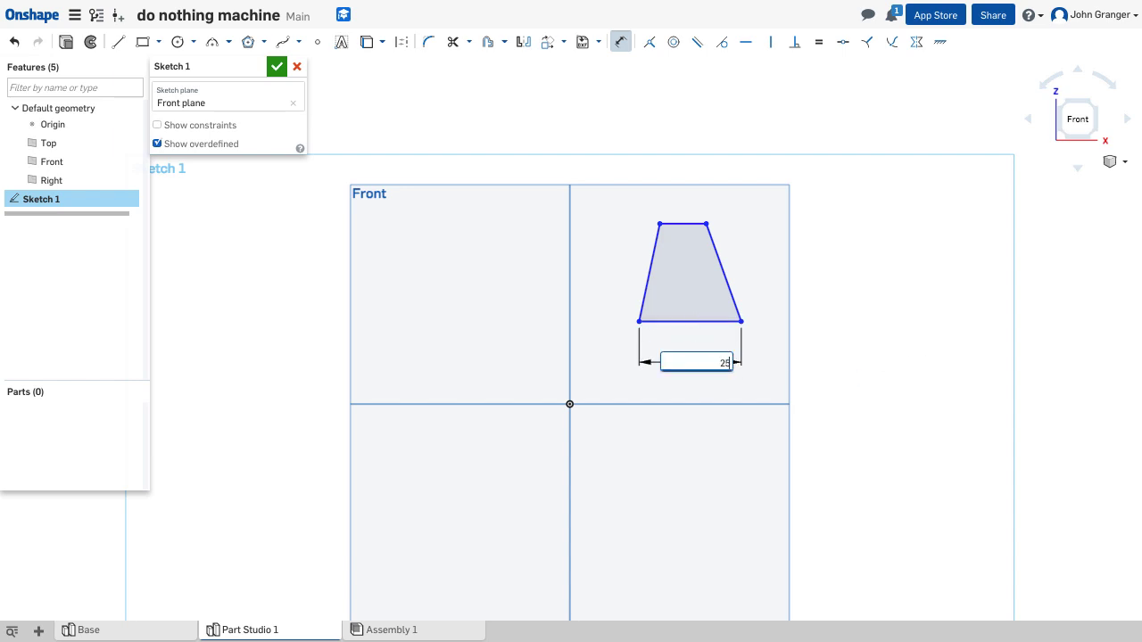
key("Return")
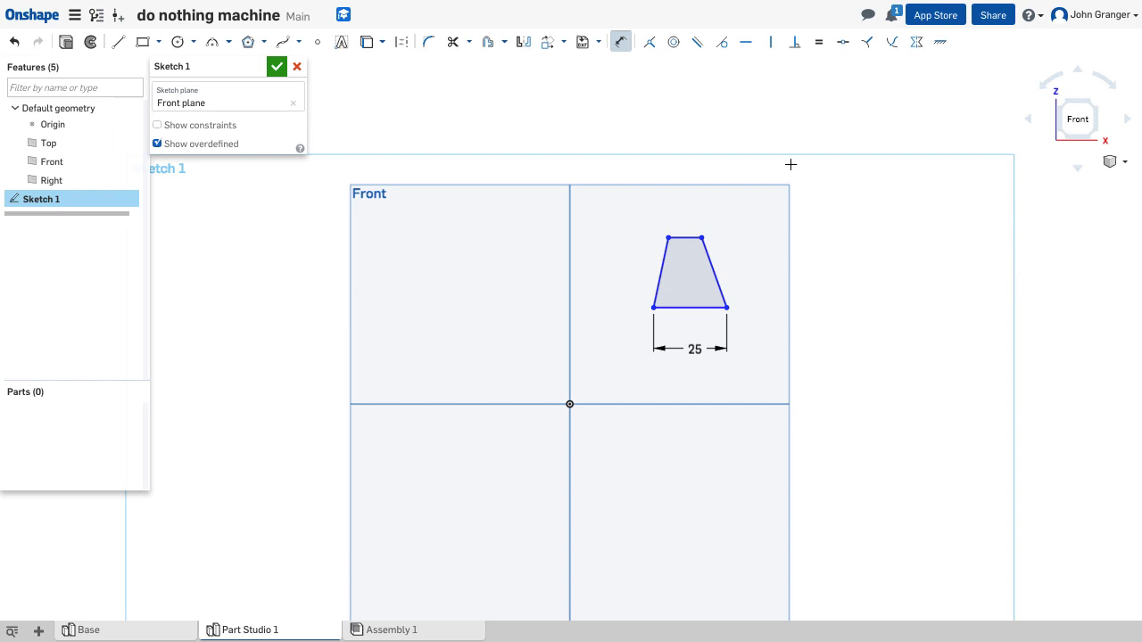
Dimension the trapezoid's height between its top and base edges to 25 mm.
left_click(684, 238)
left_click(684, 308)
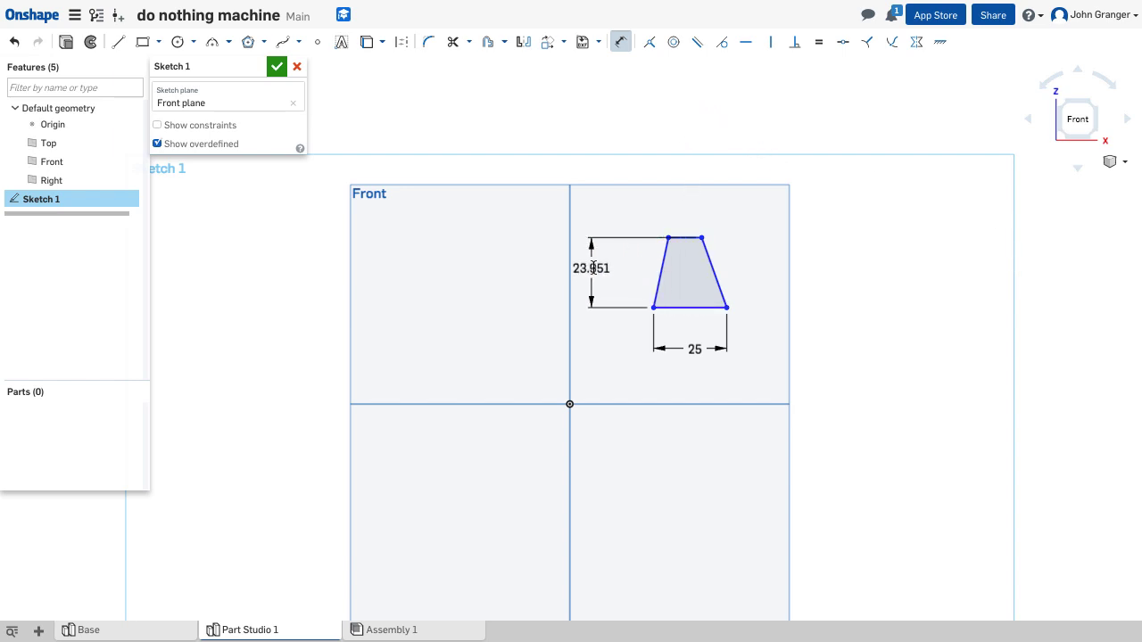
left_click(613, 267)
type("25")
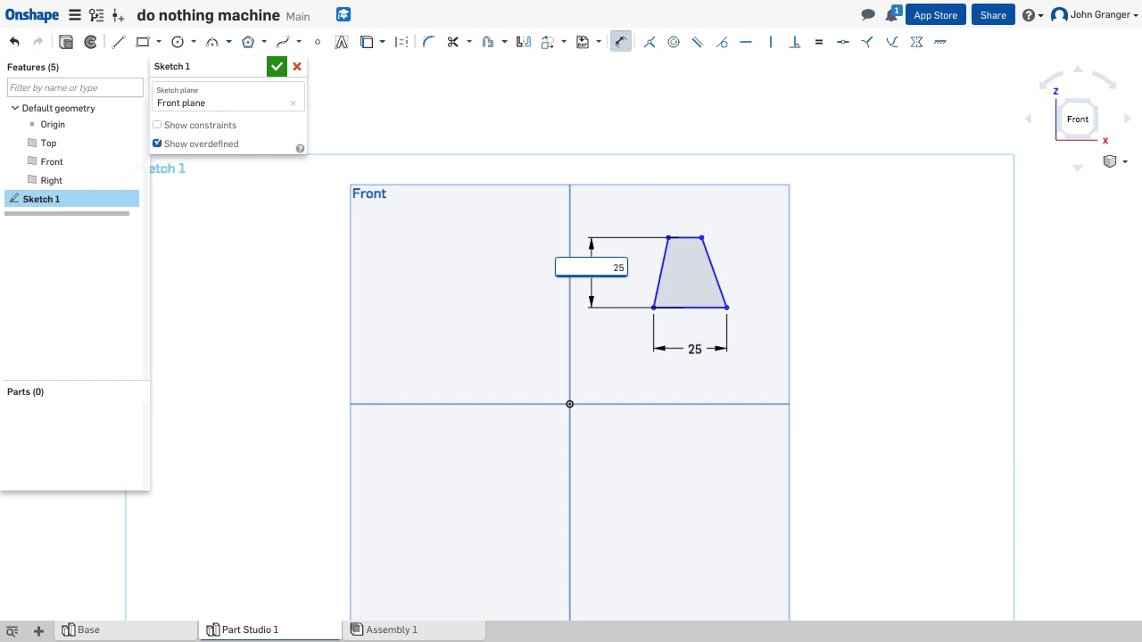
key("Return")
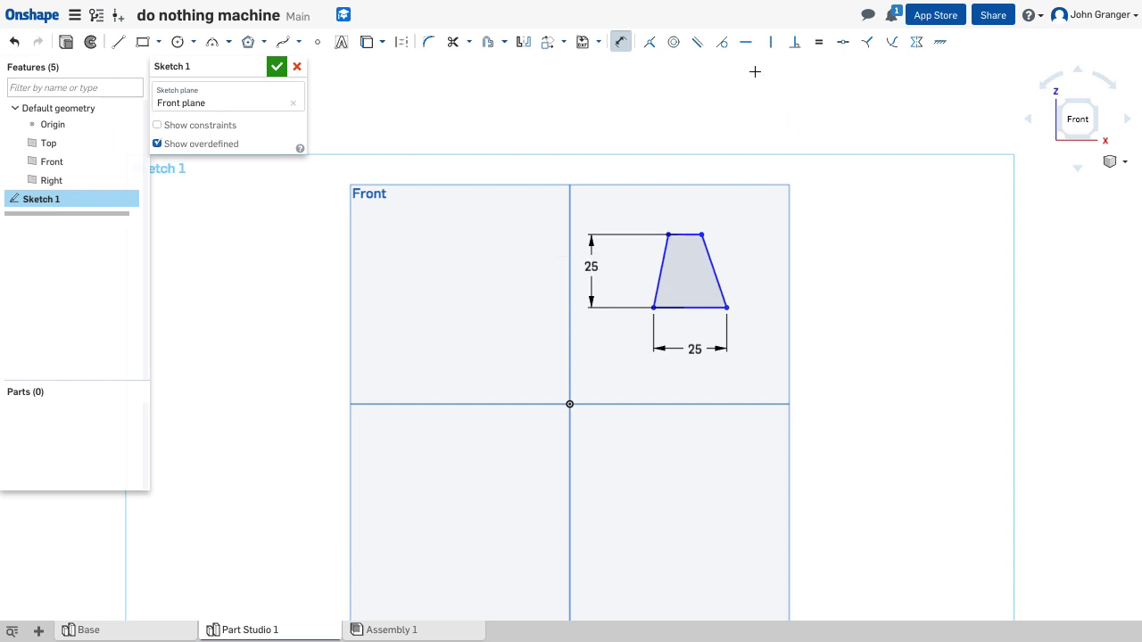
Dimension the angle between the trapezoid's base and its left slanted side to 76°.
left_click(674, 306)
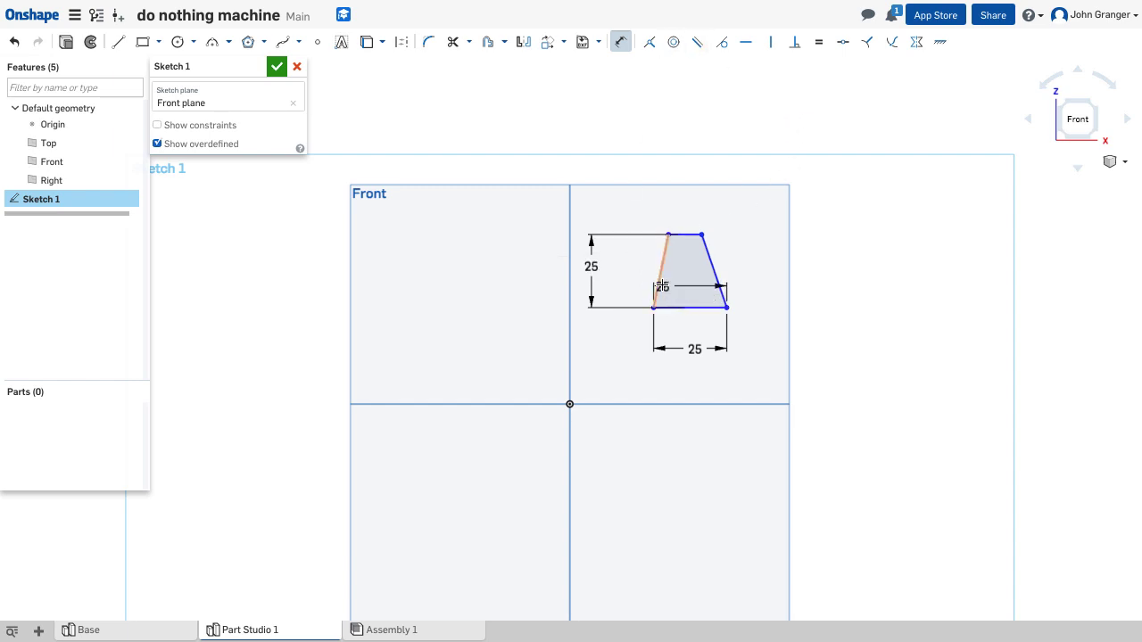
left_click(661, 270)
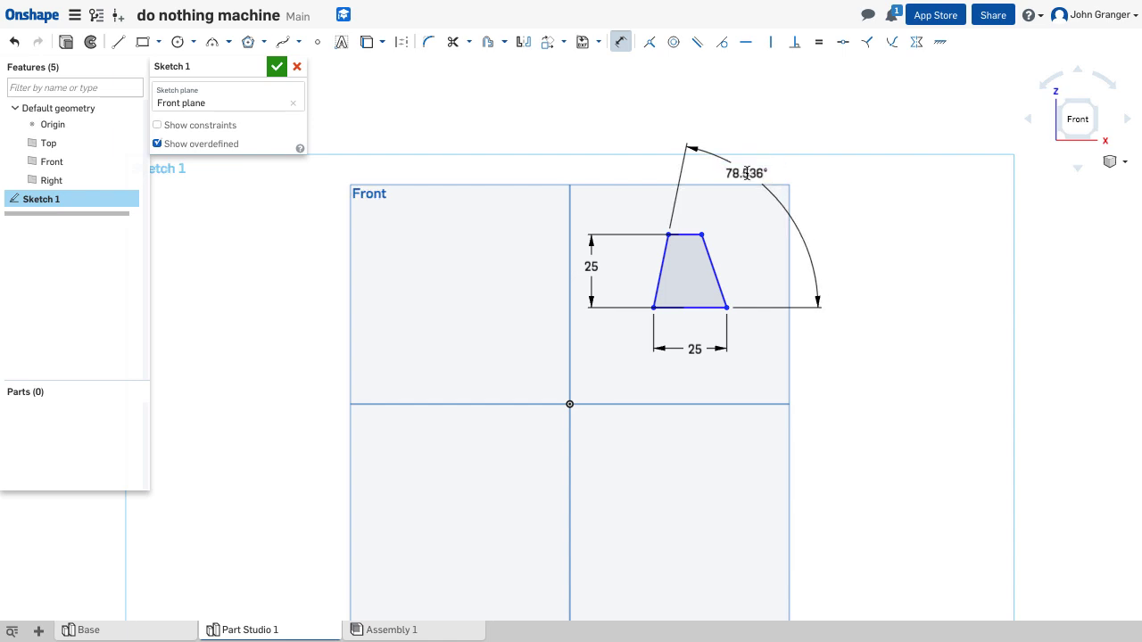
left_click(759, 185)
type("76")
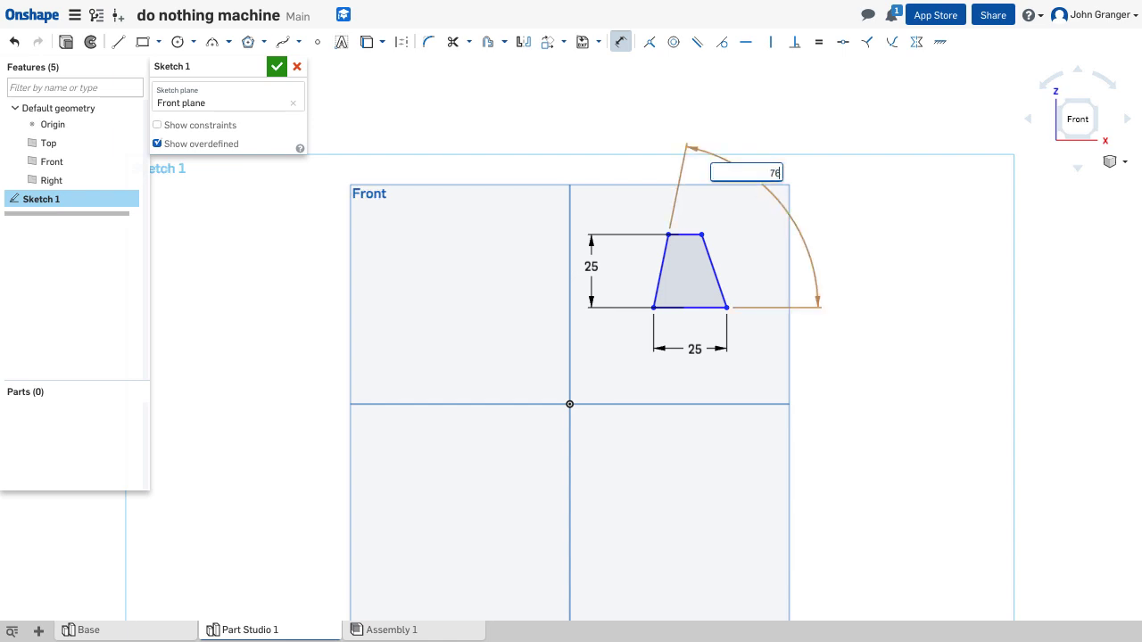
key("Return")
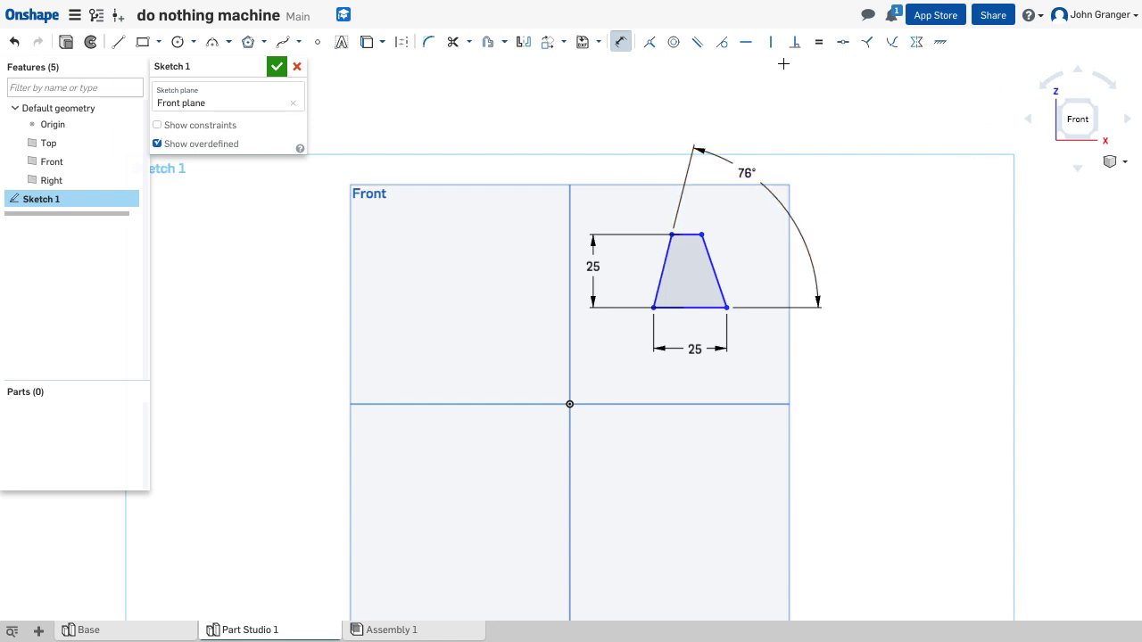
Apply an Equal constraint to the two slanted sides of the trapezoid.
left_click(818, 42)
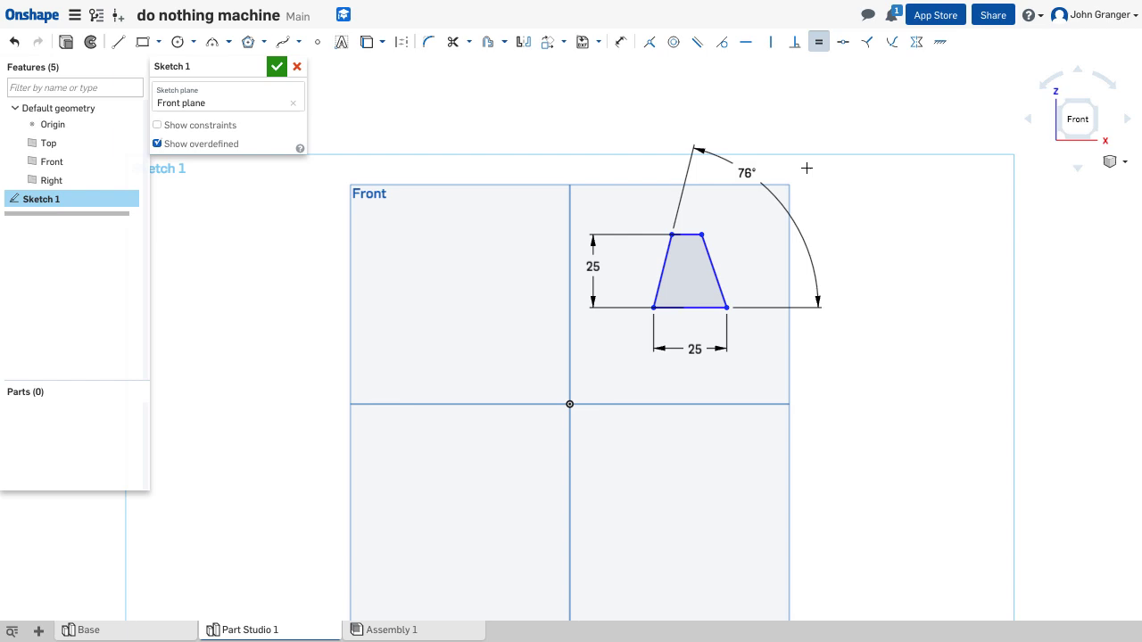
left_click(711, 258)
left_click(672, 259)
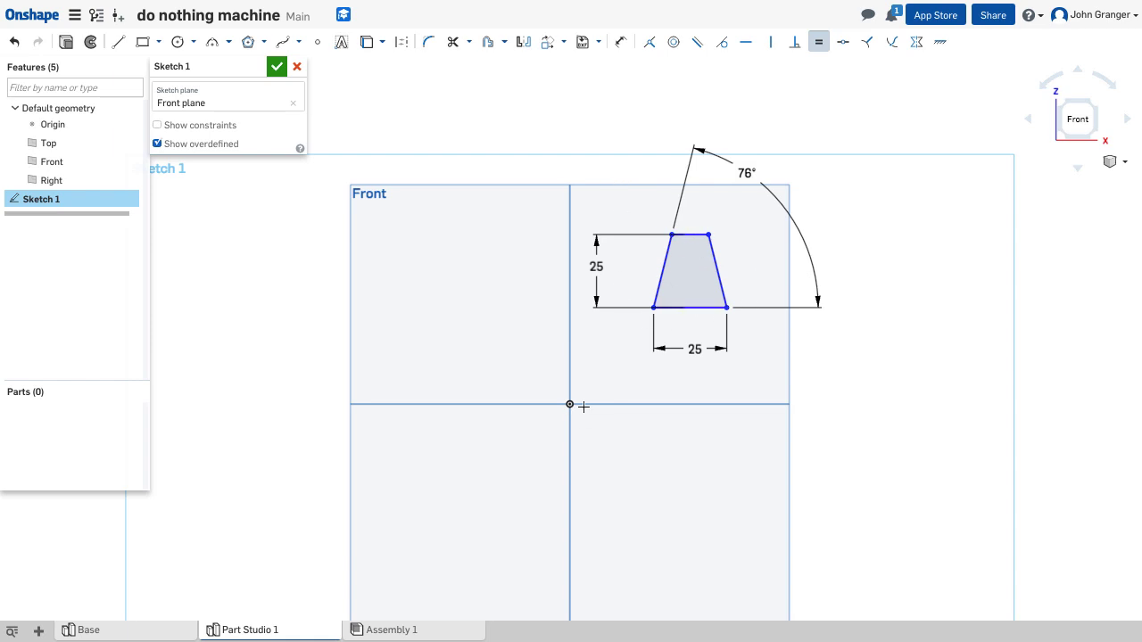
right_click(409, 128)
left_click(449, 135)
Place a sketch point at the midpoint of the trapezoid's base edge.
left_click(318, 45)
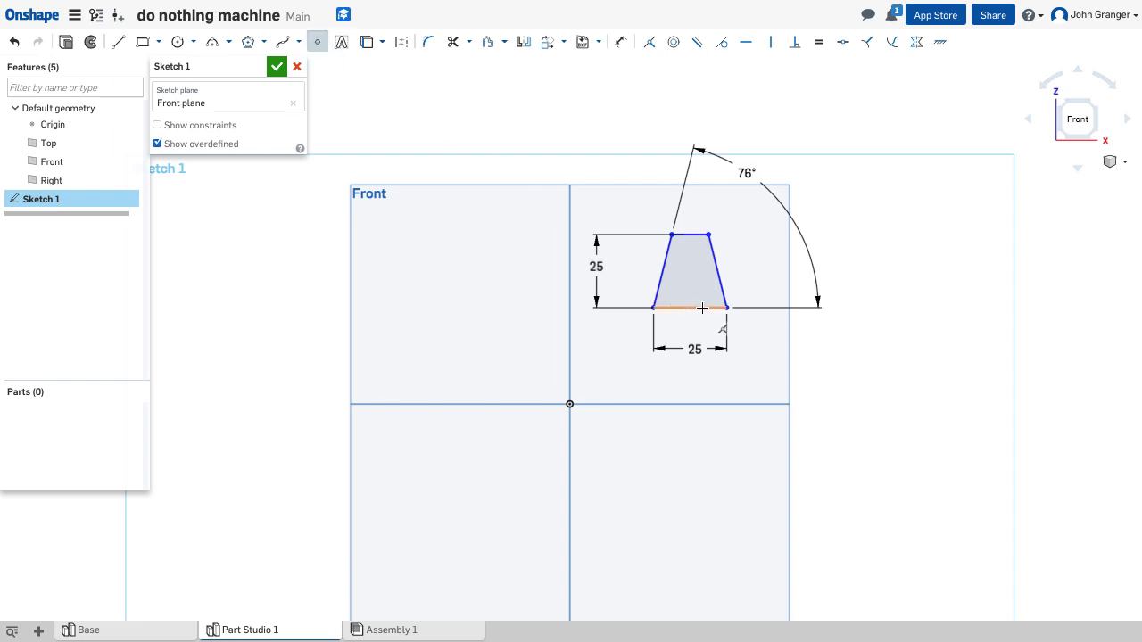
scroll(690, 308, "up", 3)
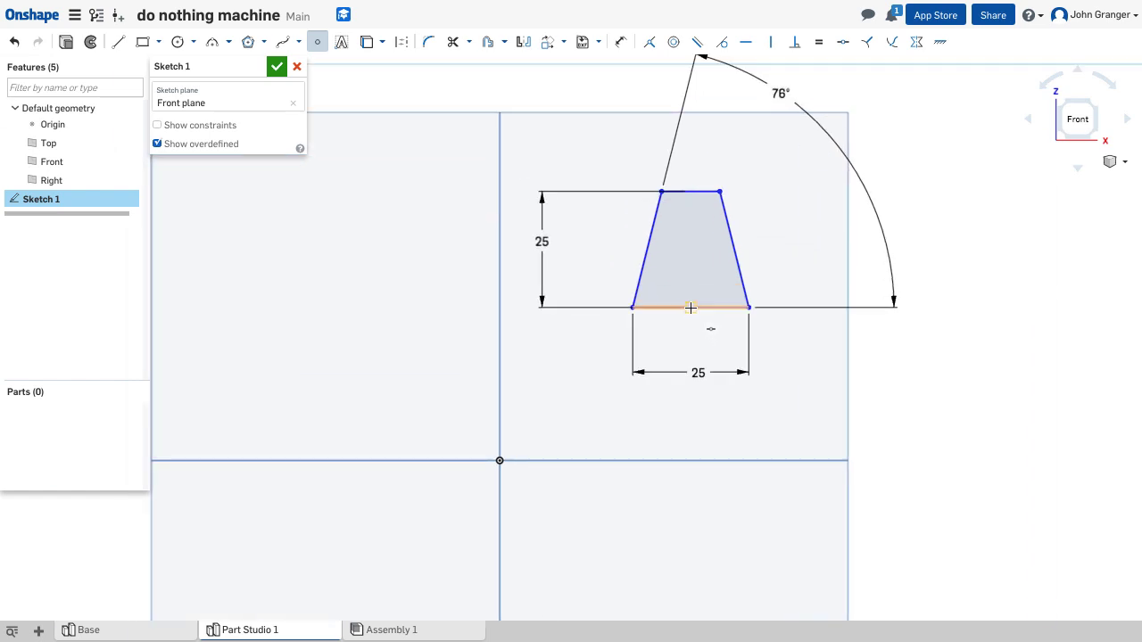
left_click(690, 308)
right_click(436, 206)
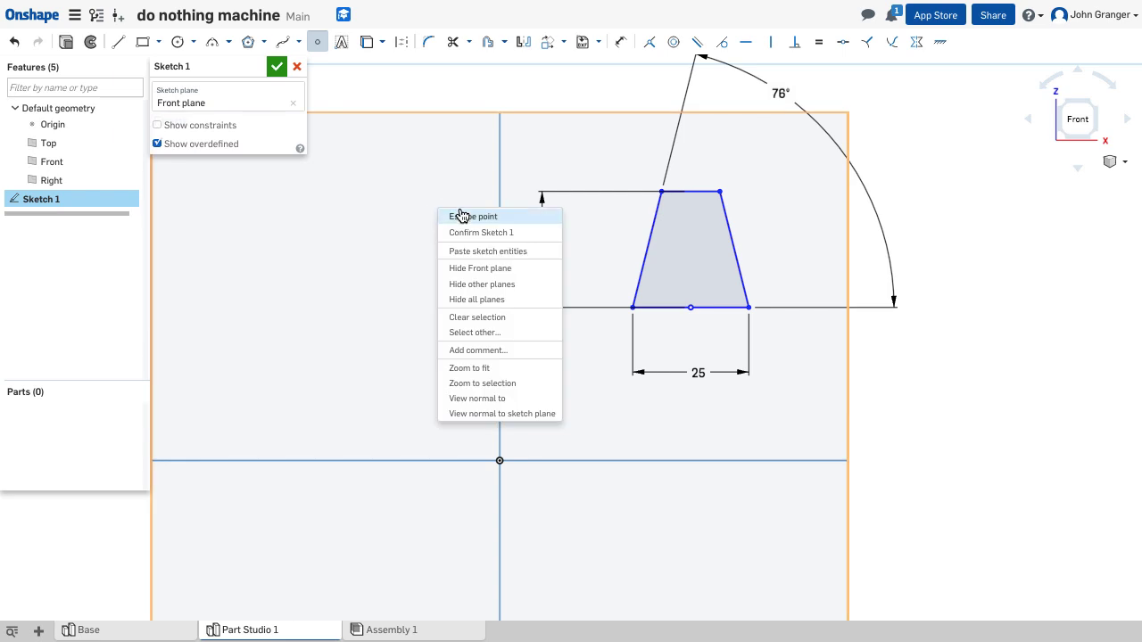
left_click(471, 210)
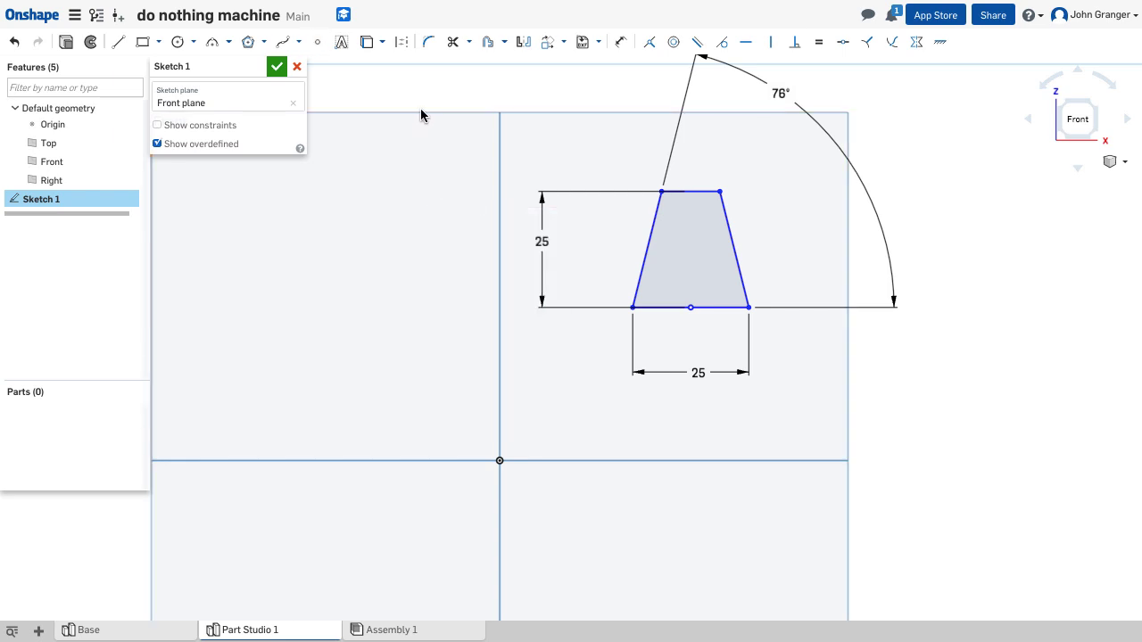
Make the base's midpoint coincident with the origin, and finish the sketch.
left_click(650, 42)
left_click(692, 307)
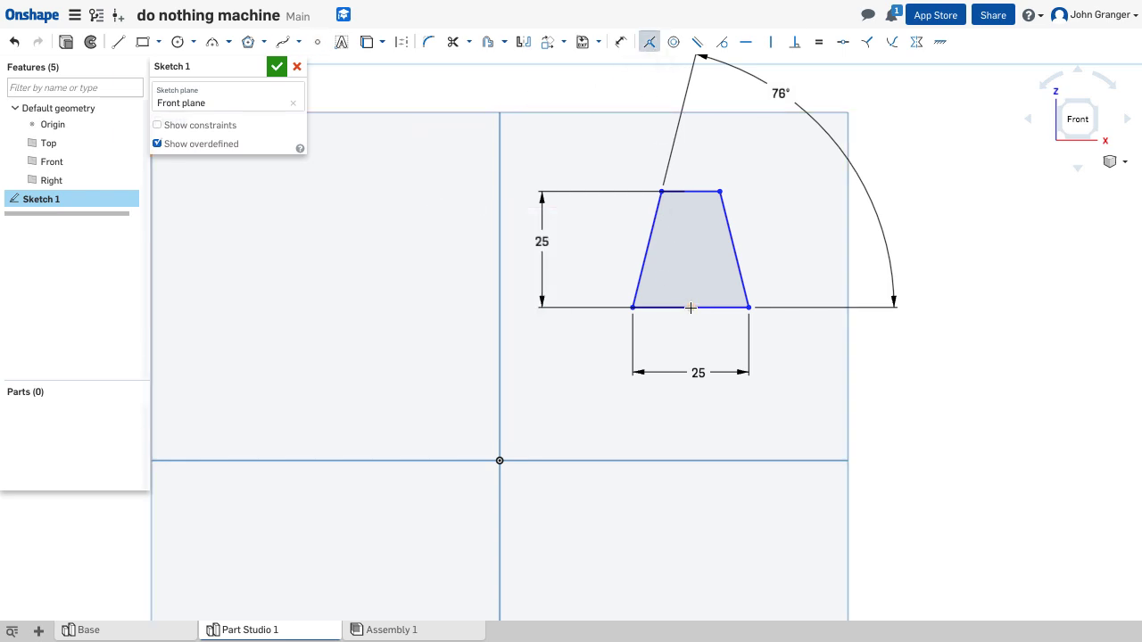
left_click(500, 461)
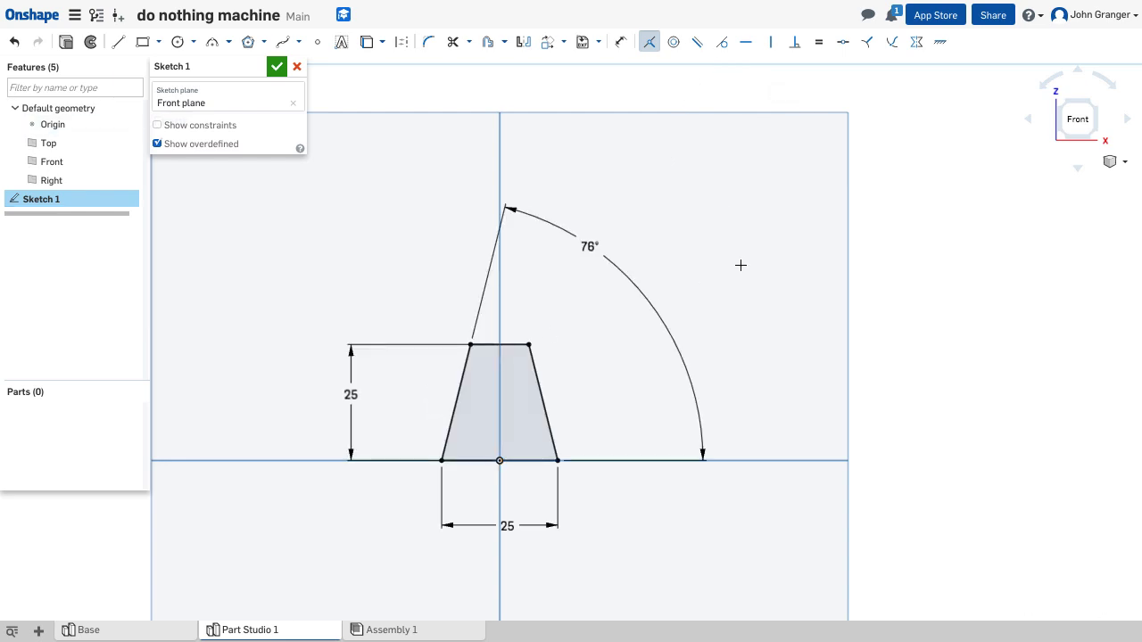
scroll(740, 265, "down", 2)
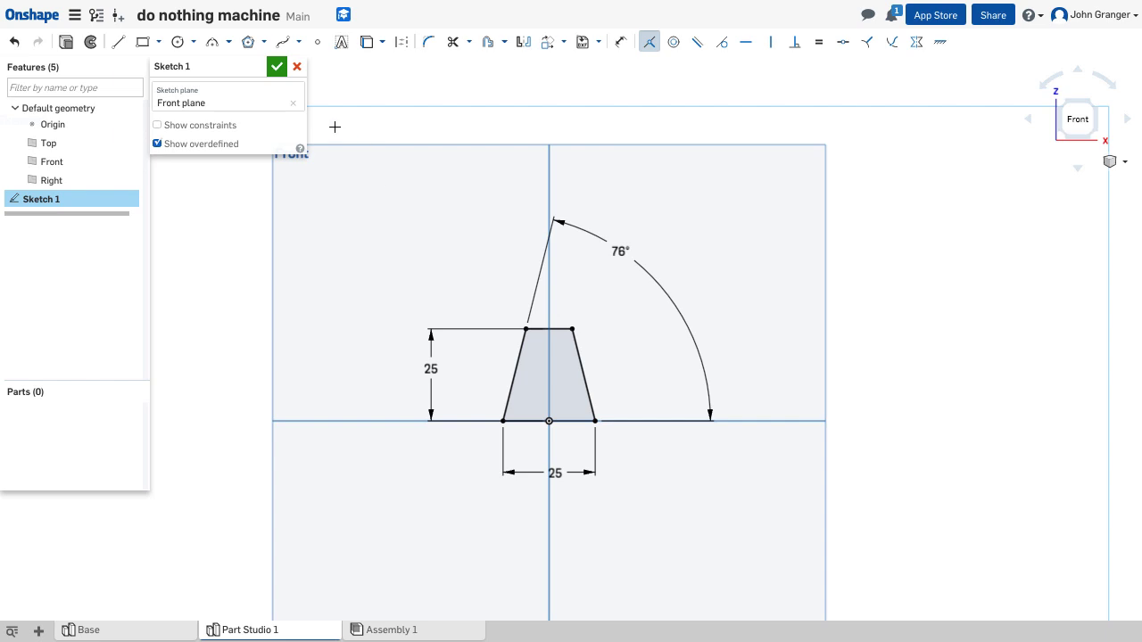
left_click(276, 67)
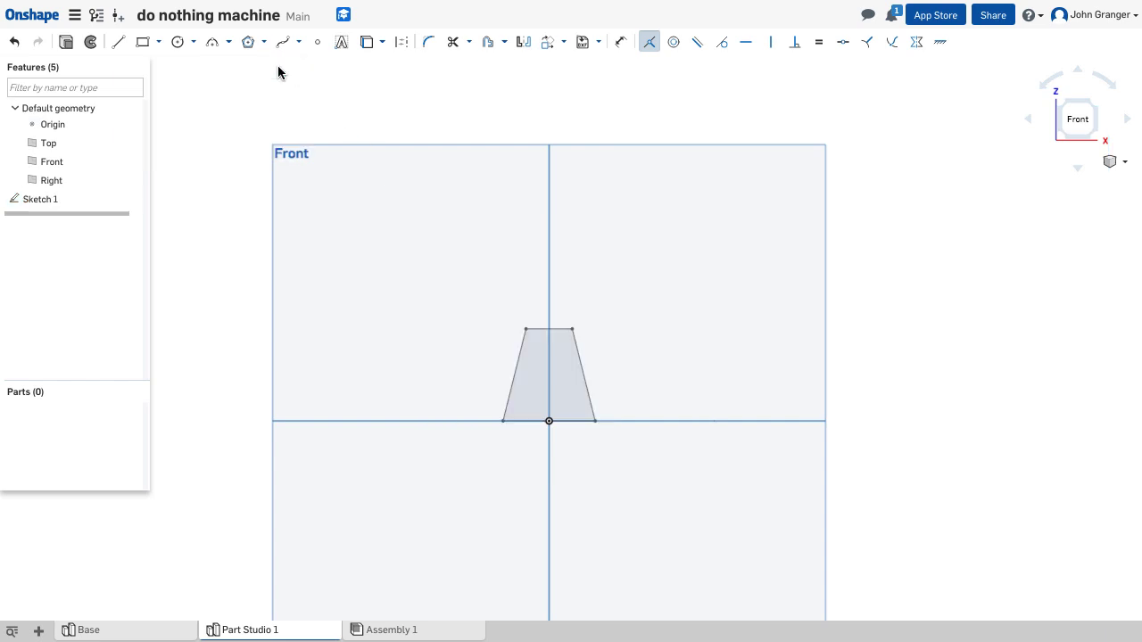
right_click(212, 202)
left_click(235, 259)
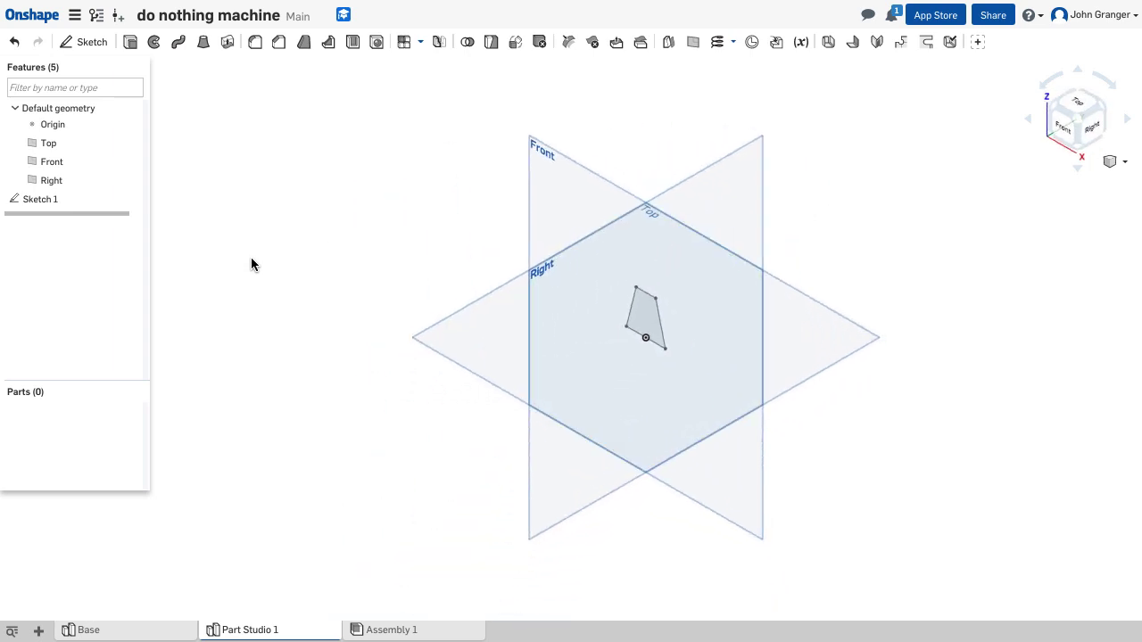
Extrude the trapezoid sketch region 50 mm as a new solid, directed toward the back of the Front plane.
scroll(348, 316, "up", 5)
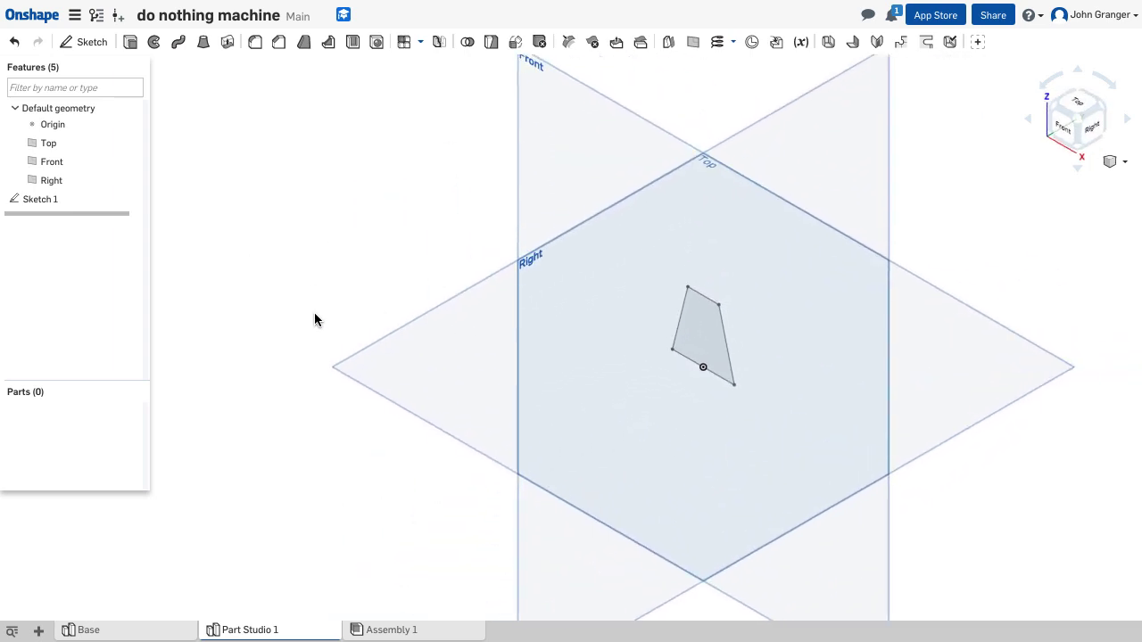
left_click(130, 42)
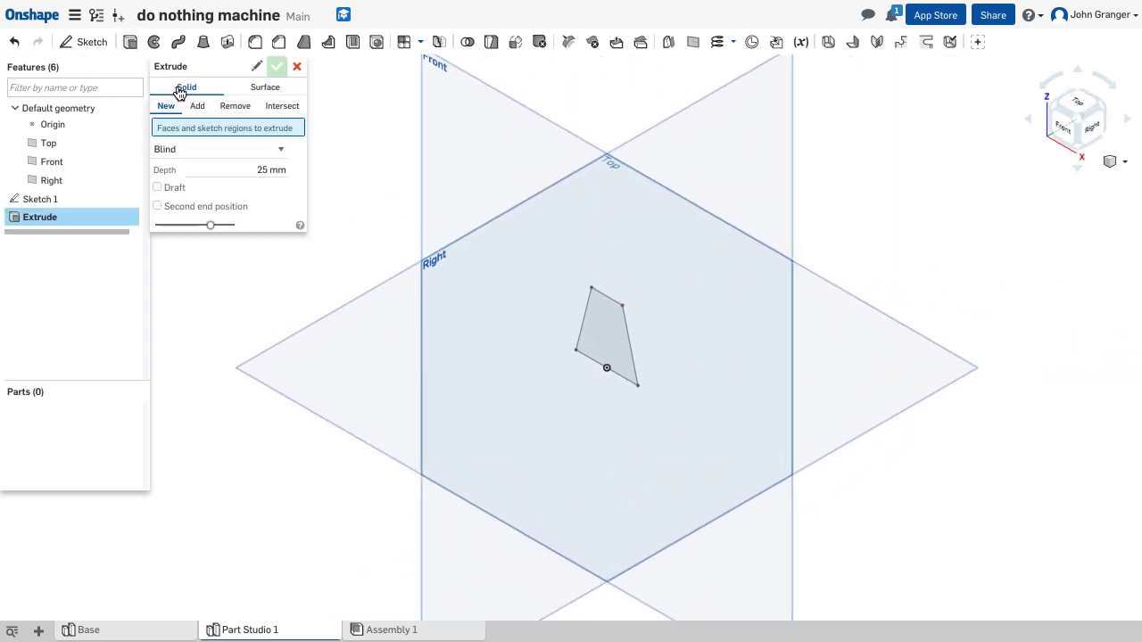
left_click(601, 334)
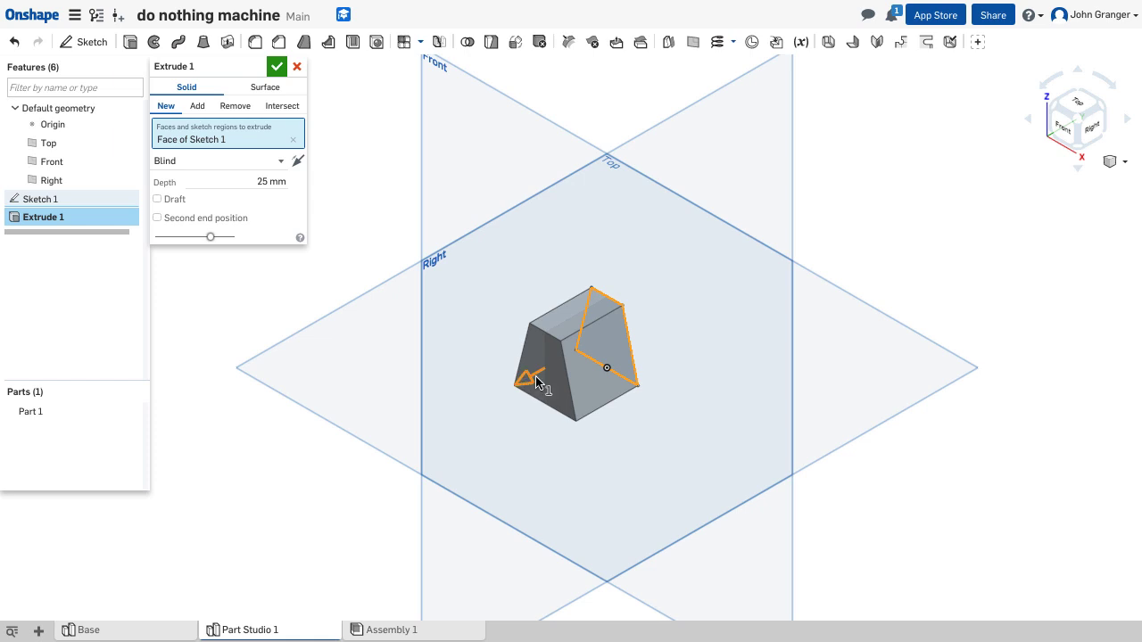
left_click_drag(528, 377, 667, 326)
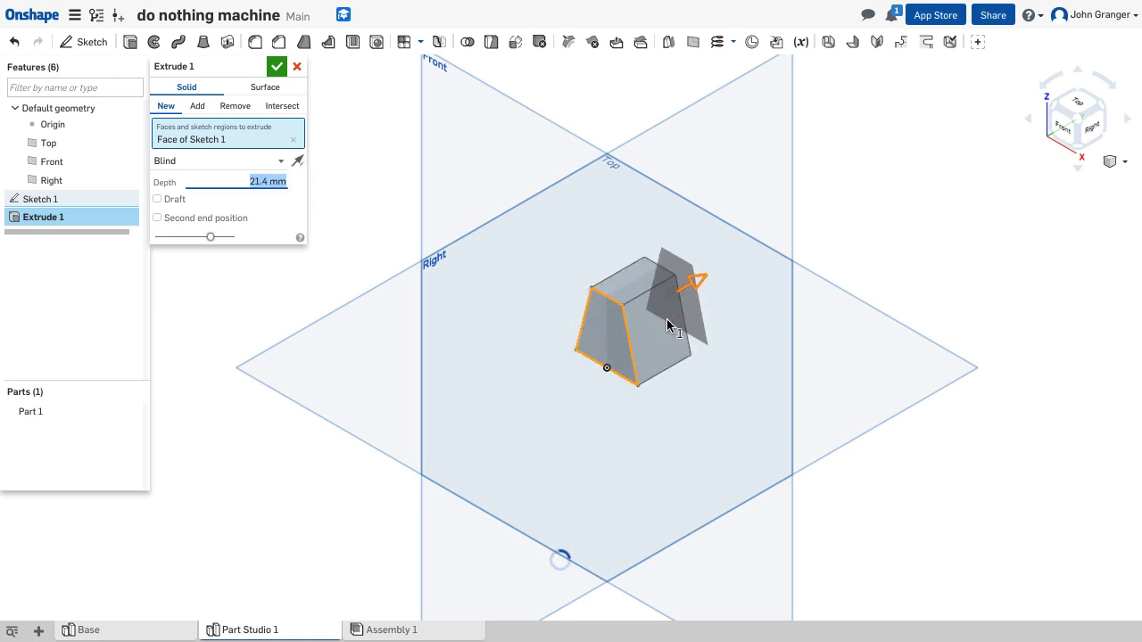
left_click(298, 161)
left_click(298, 161)
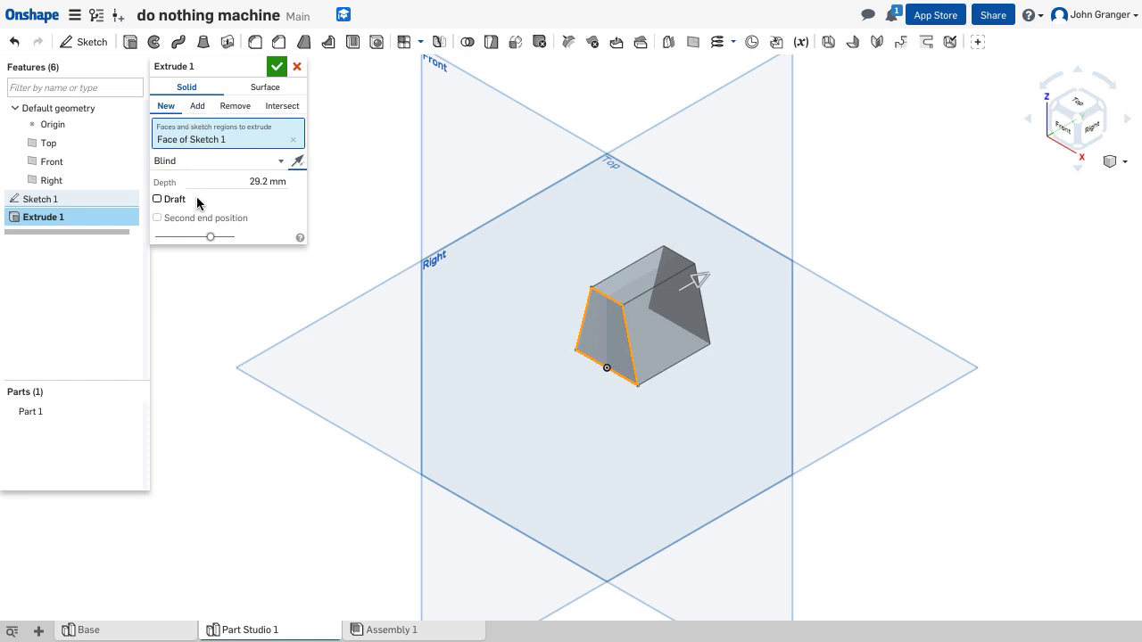
left_click(258, 182)
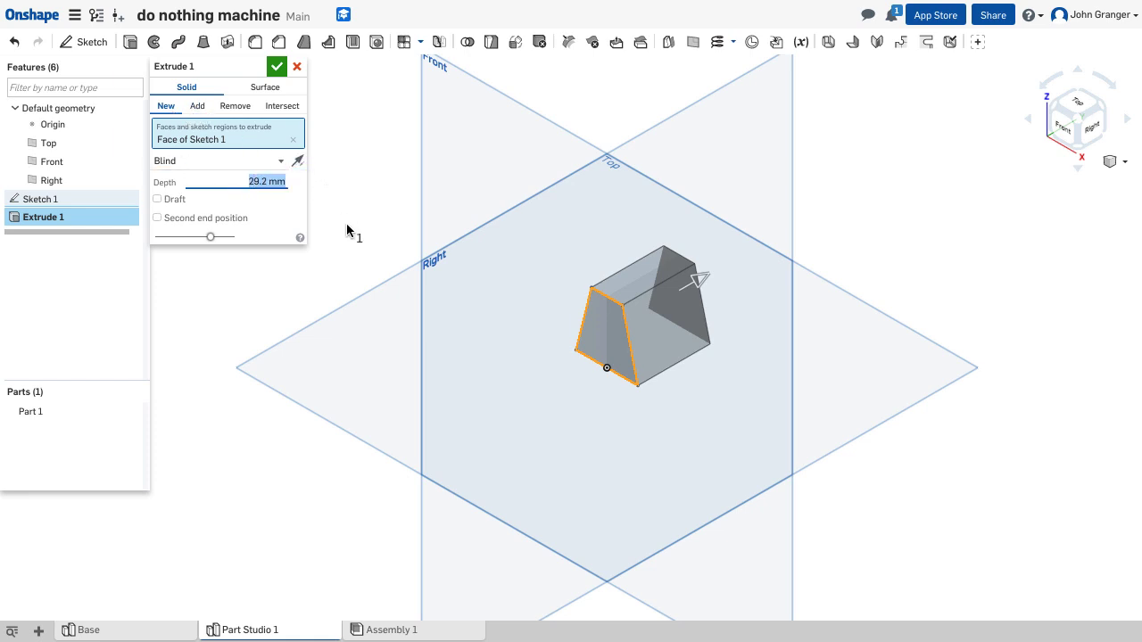
type("50")
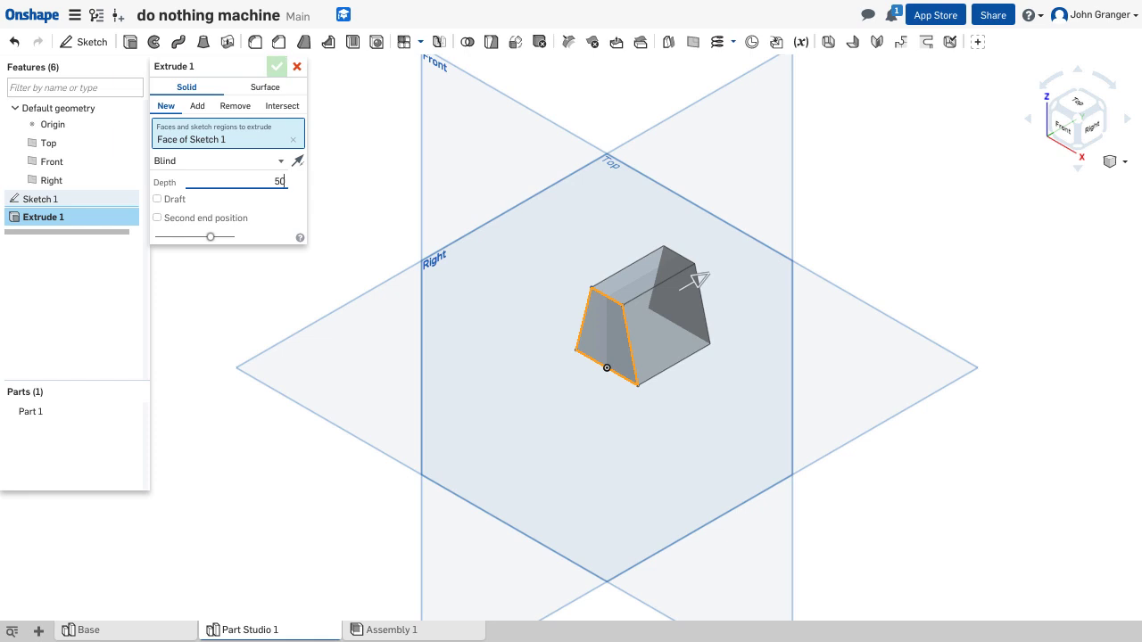
key("Return")
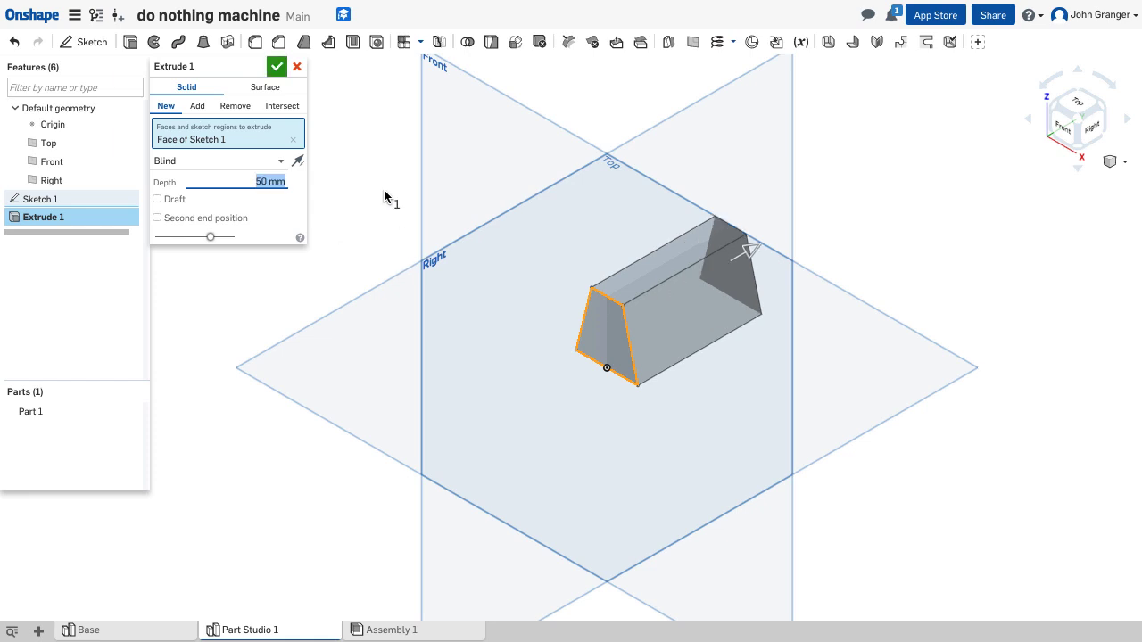
left_click(278, 67)
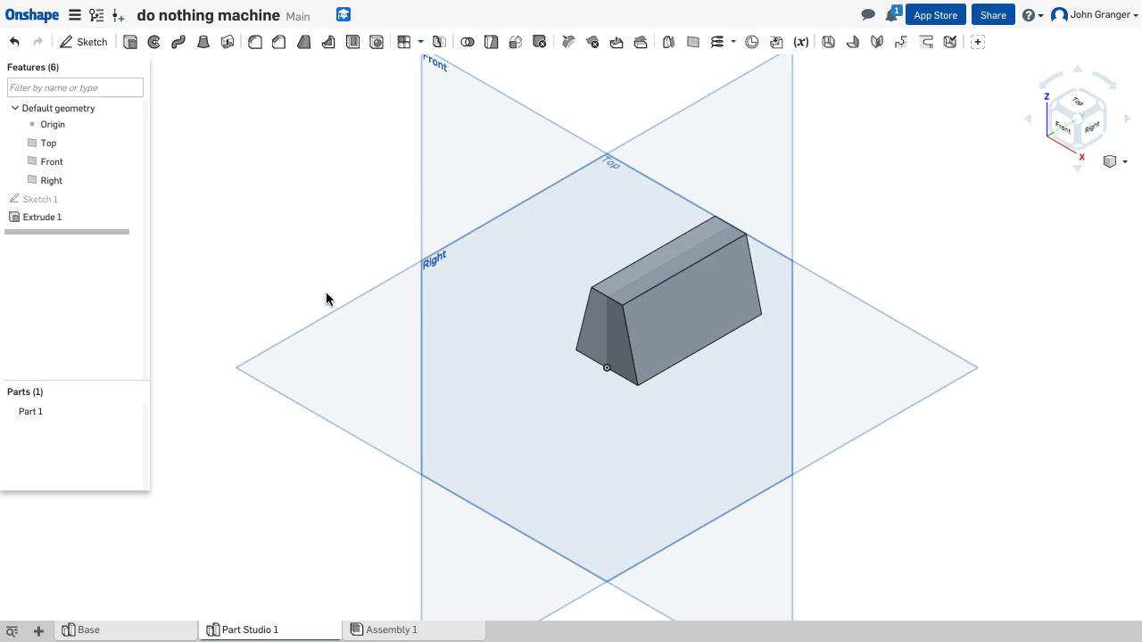
Start a sketch on the slider's narrow top face and view it normal to the sketch plane.
key("shift+1")
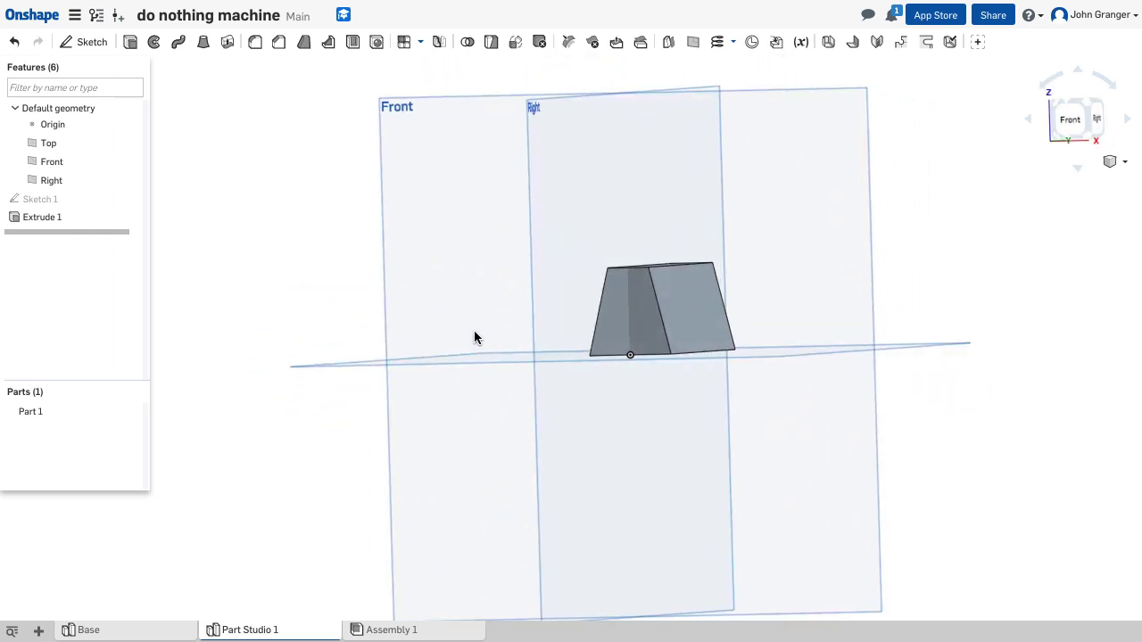
key("shift+7")
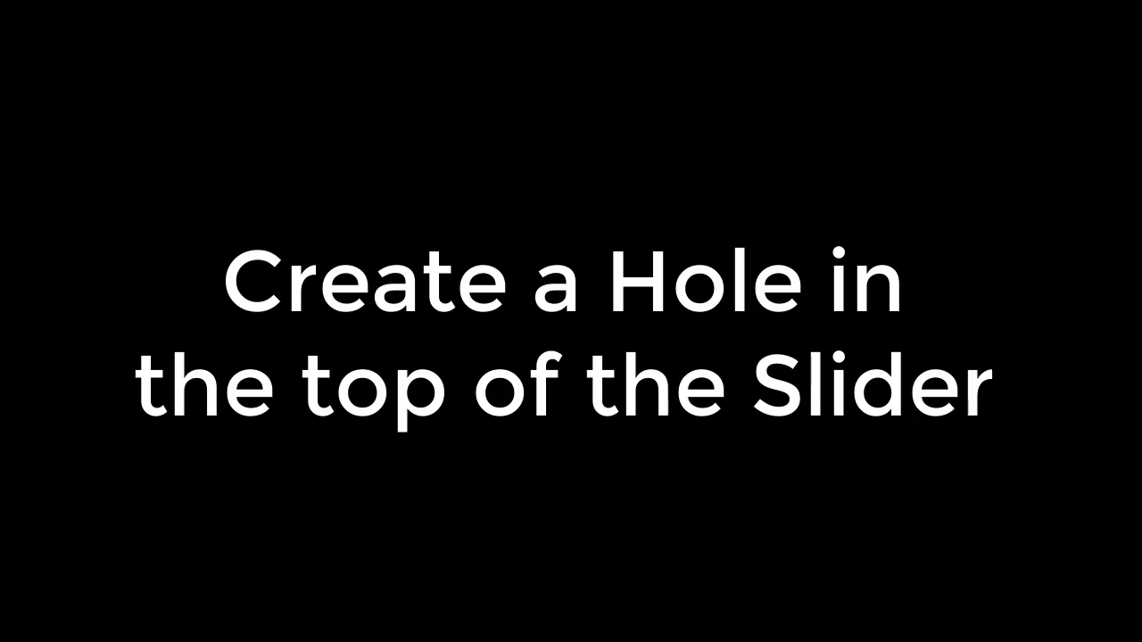
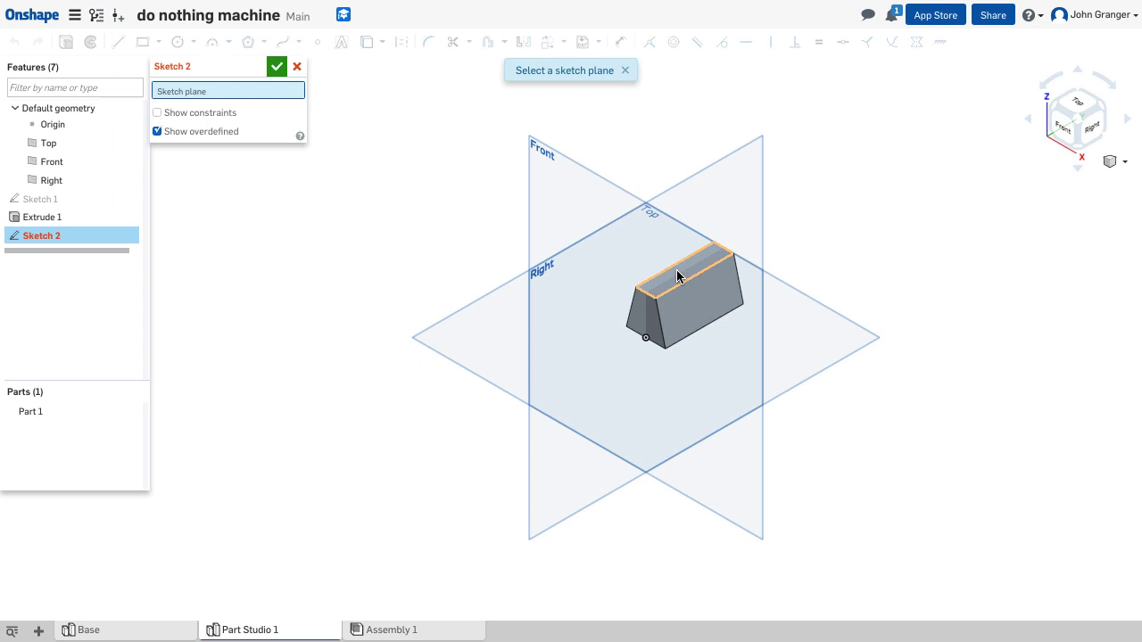
left_click(677, 272)
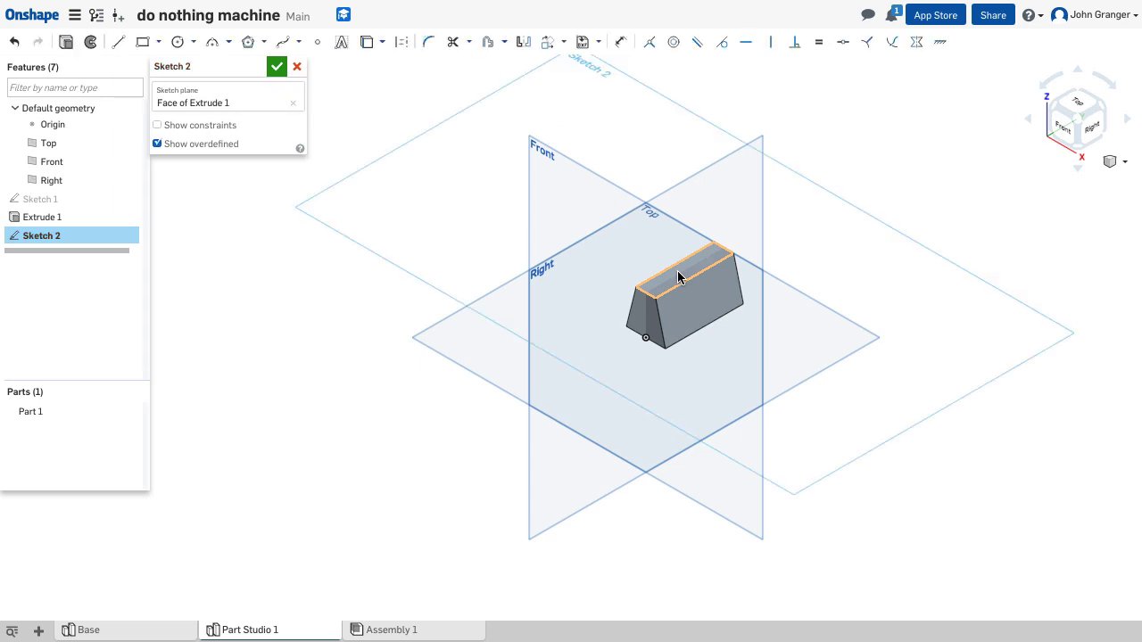
right_click(269, 278)
left_click(317, 393)
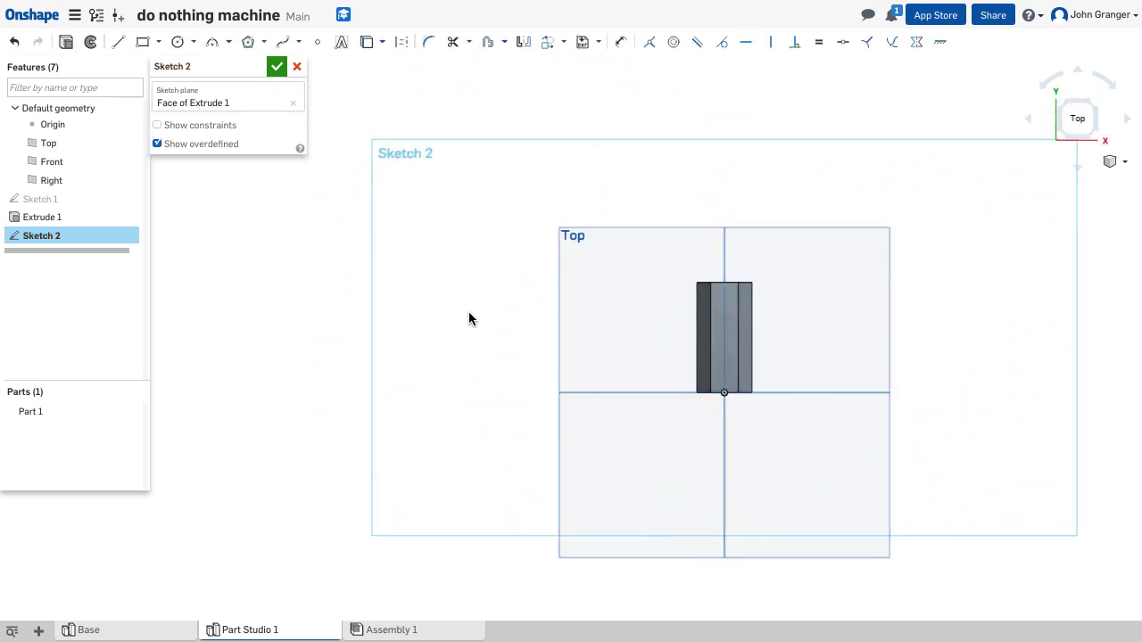
scroll(597, 309, "up", 4)
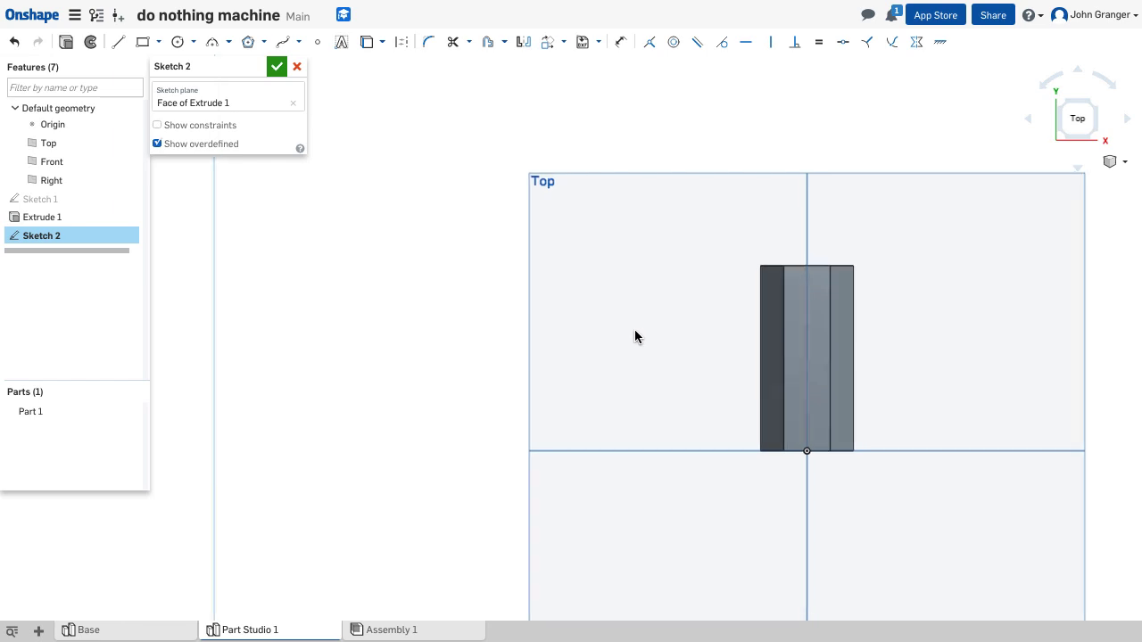
middle_click_drag(634, 329, 433, 295)
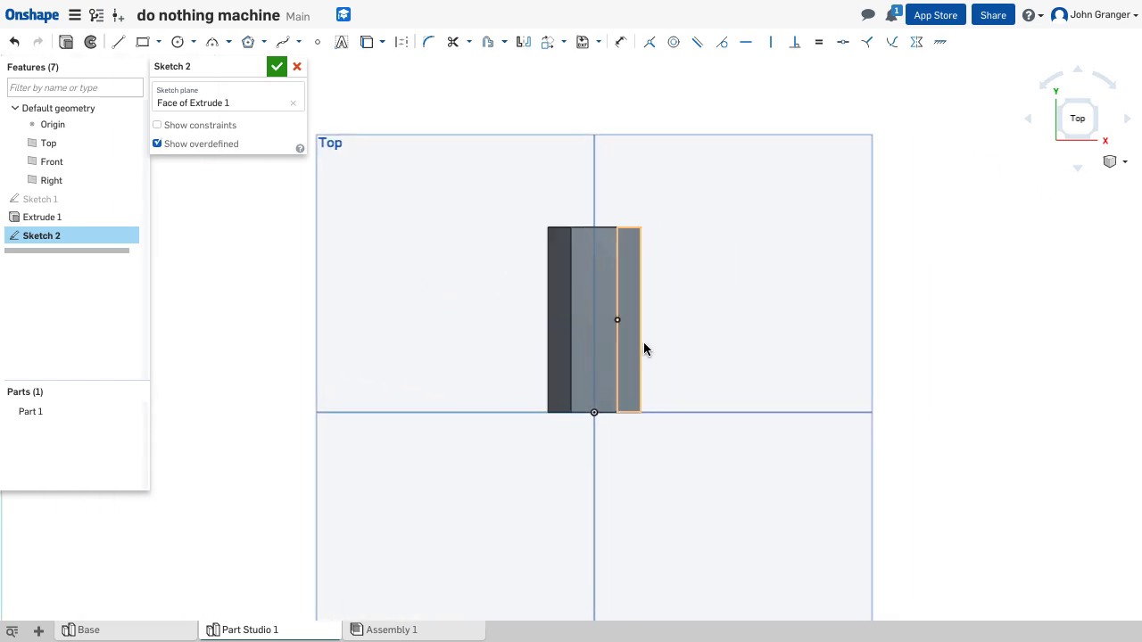
Place a point at the midpoint of the top face's left long edge and sketch a circle about 6.6 mm in diameter centred on the face.
left_click(192, 42)
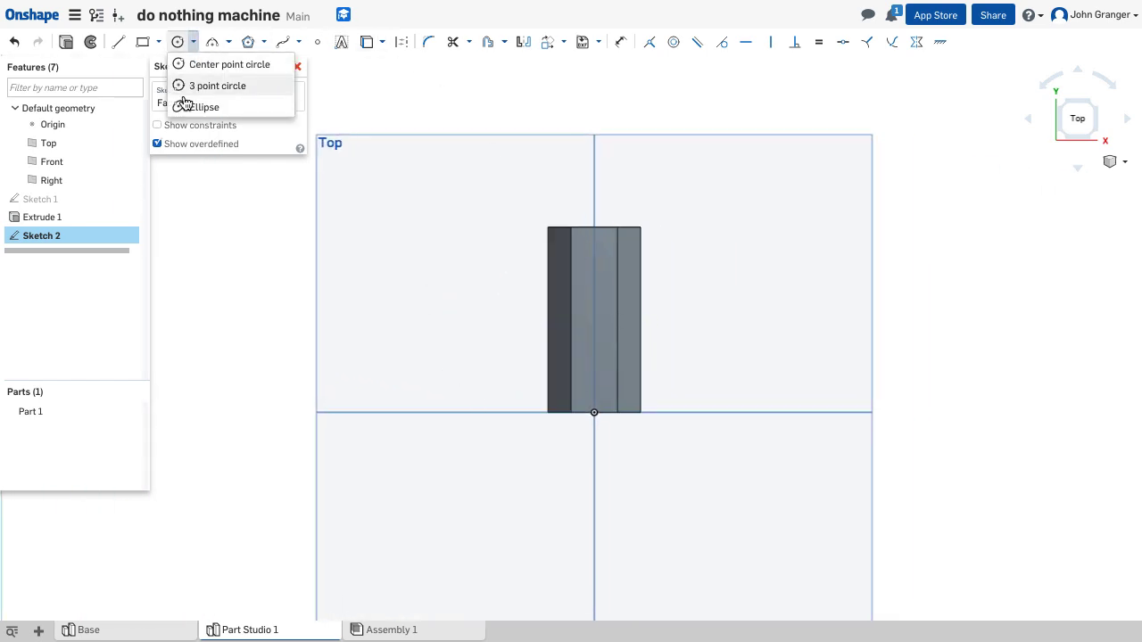
left_click(188, 64)
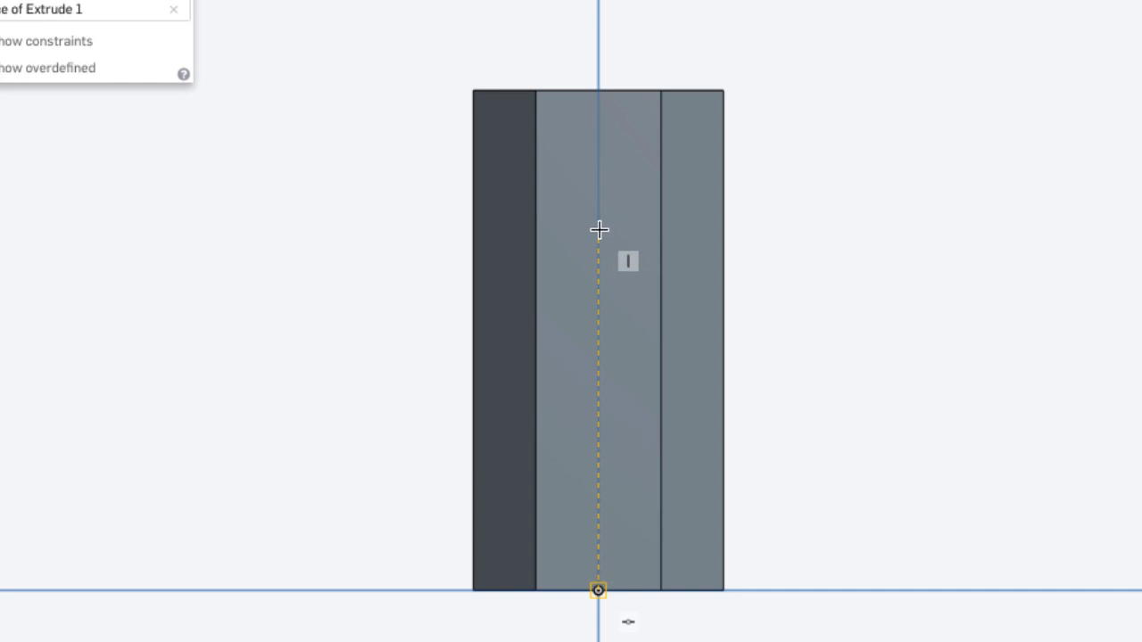
left_click(534, 339)
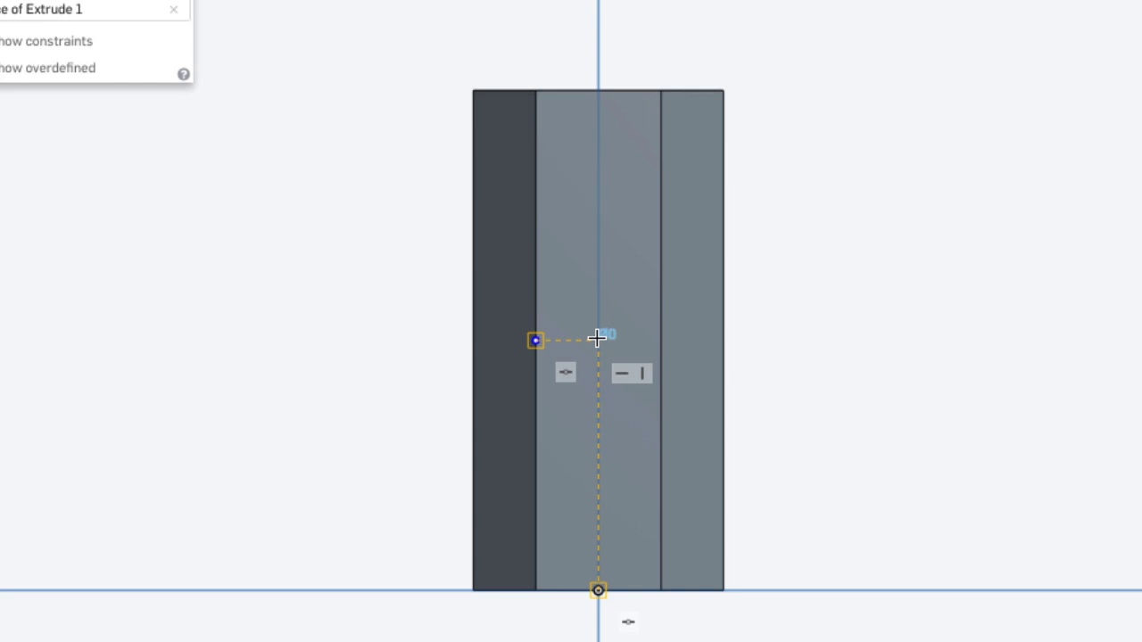
key("c")
left_click(597, 337)
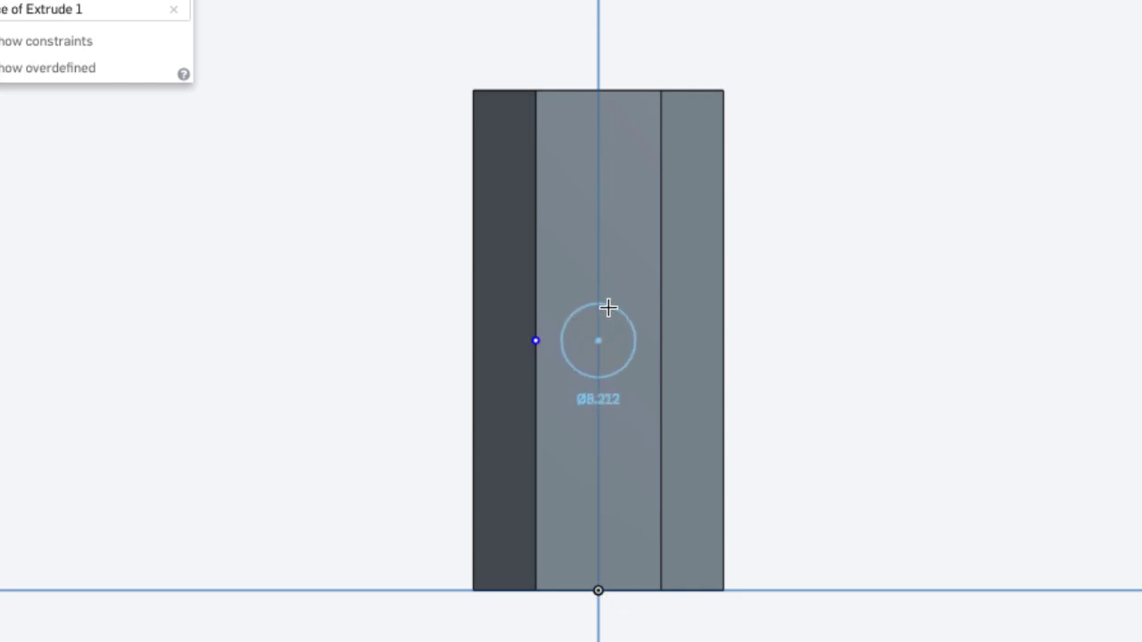
left_click(605, 309)
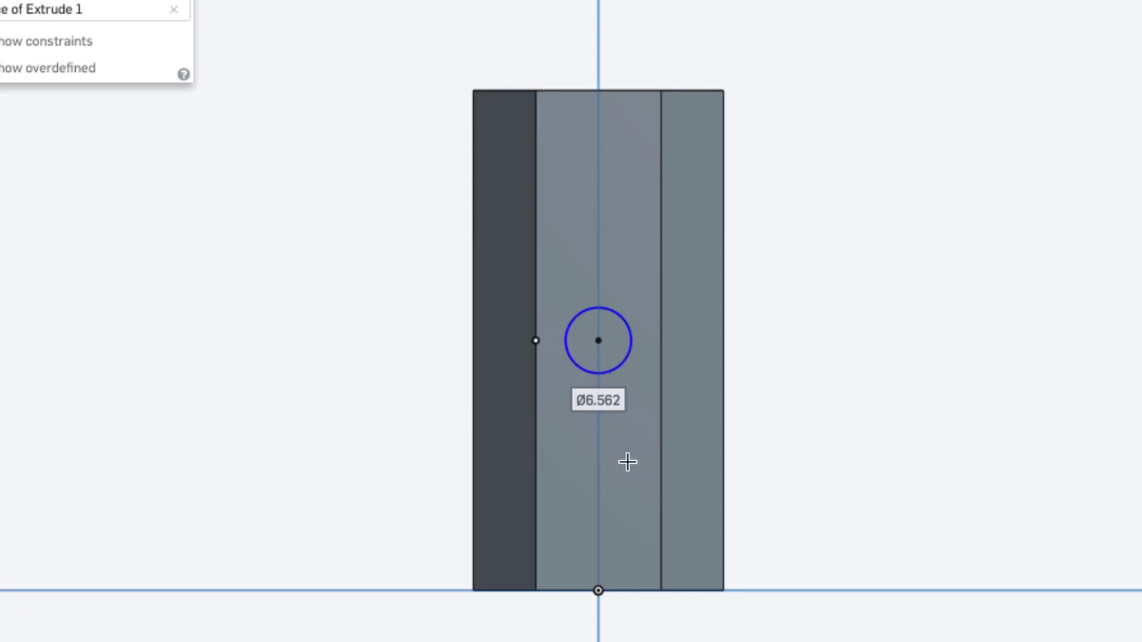
Set the circle's diameter to 8 mm with its dimension placed outside the part, and finish the sketch.
double_click(597, 400)
type("8")
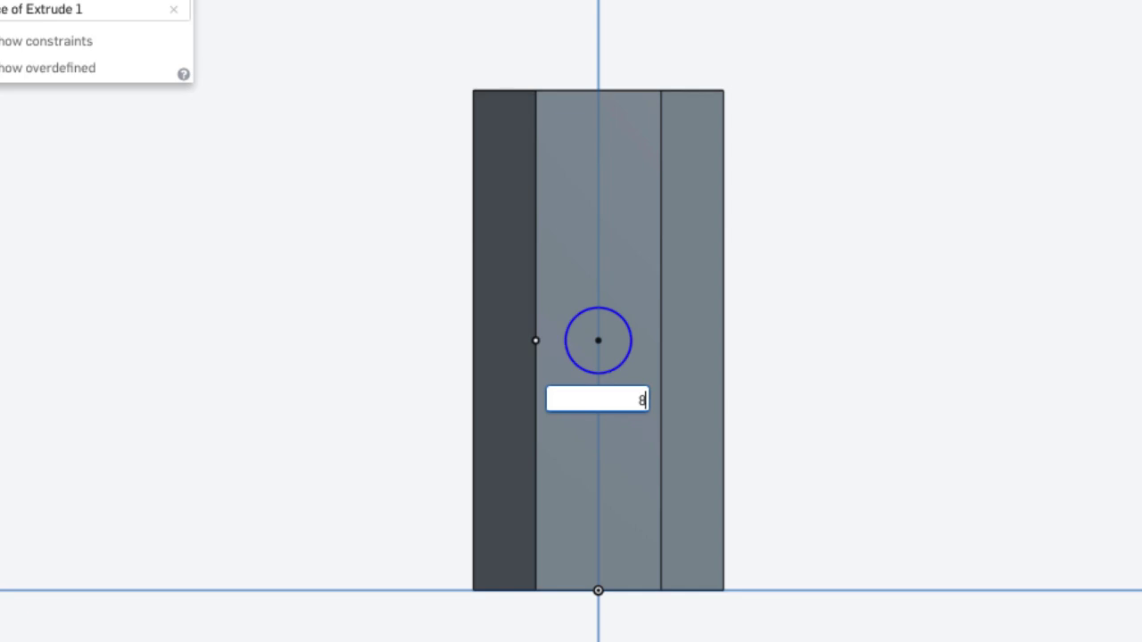
key("Return")
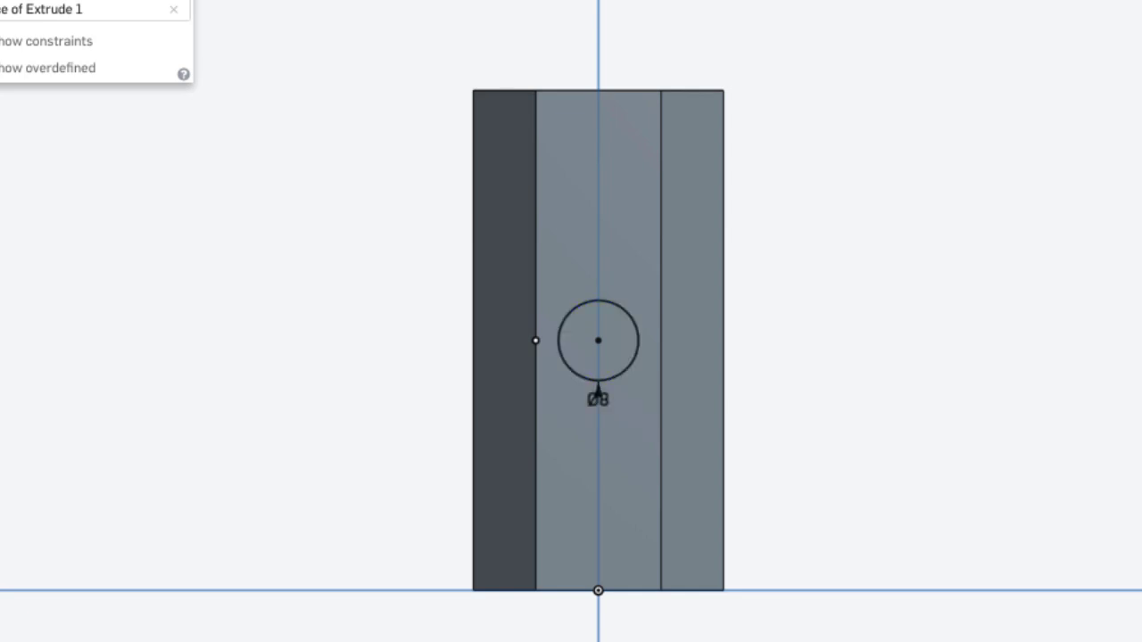
right_click(786, 418)
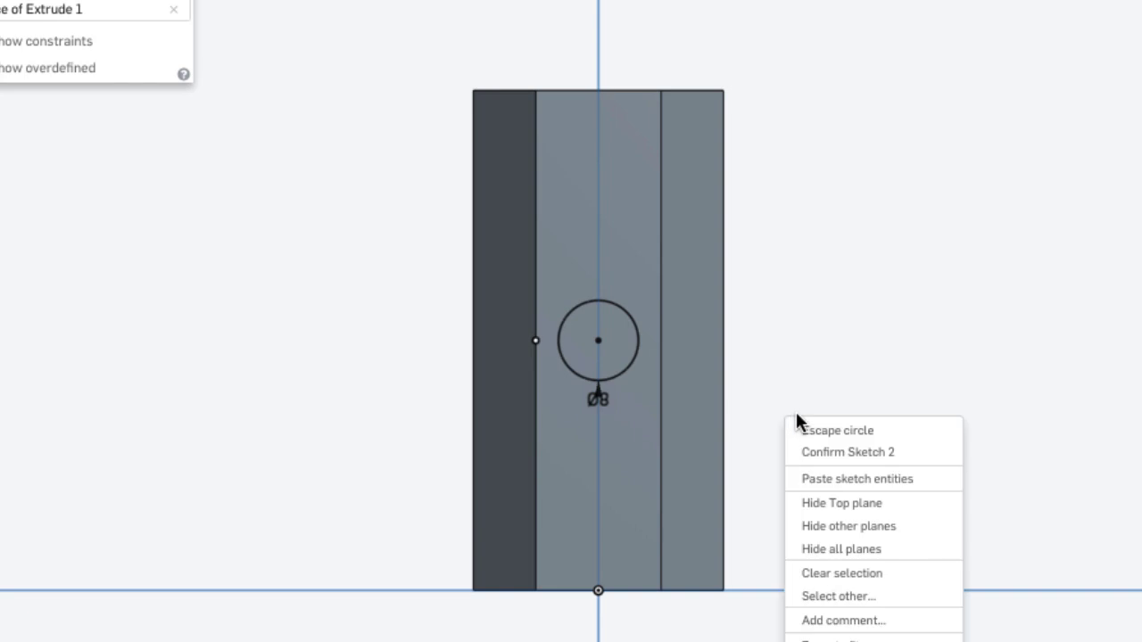
left_click(833, 431)
left_click_drag(611, 404, 769, 255)
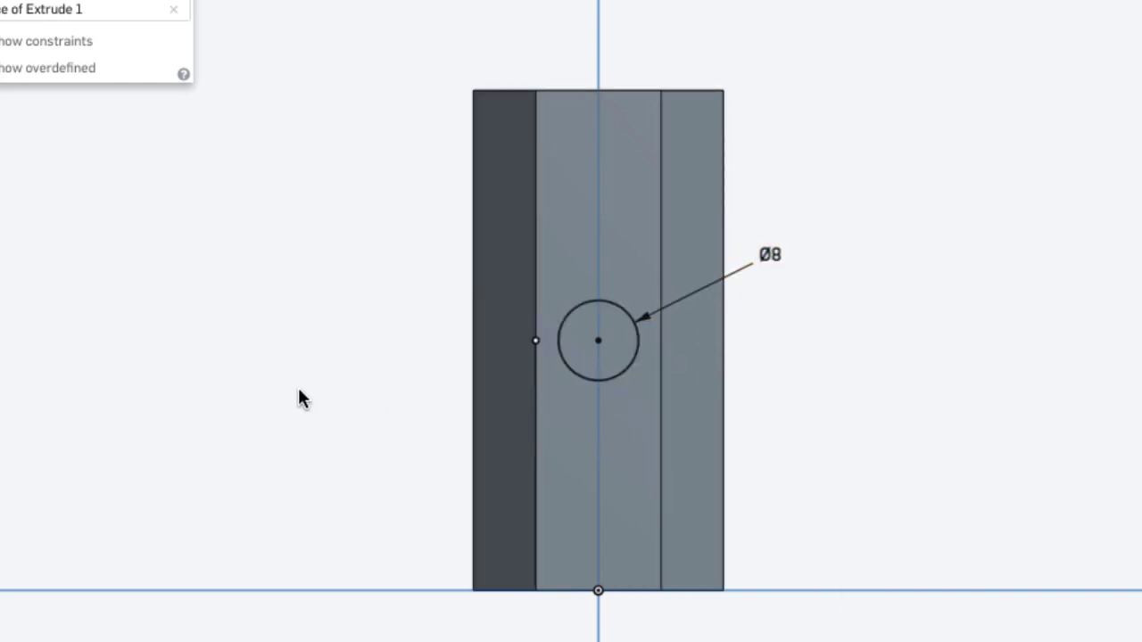
left_click(277, 65)
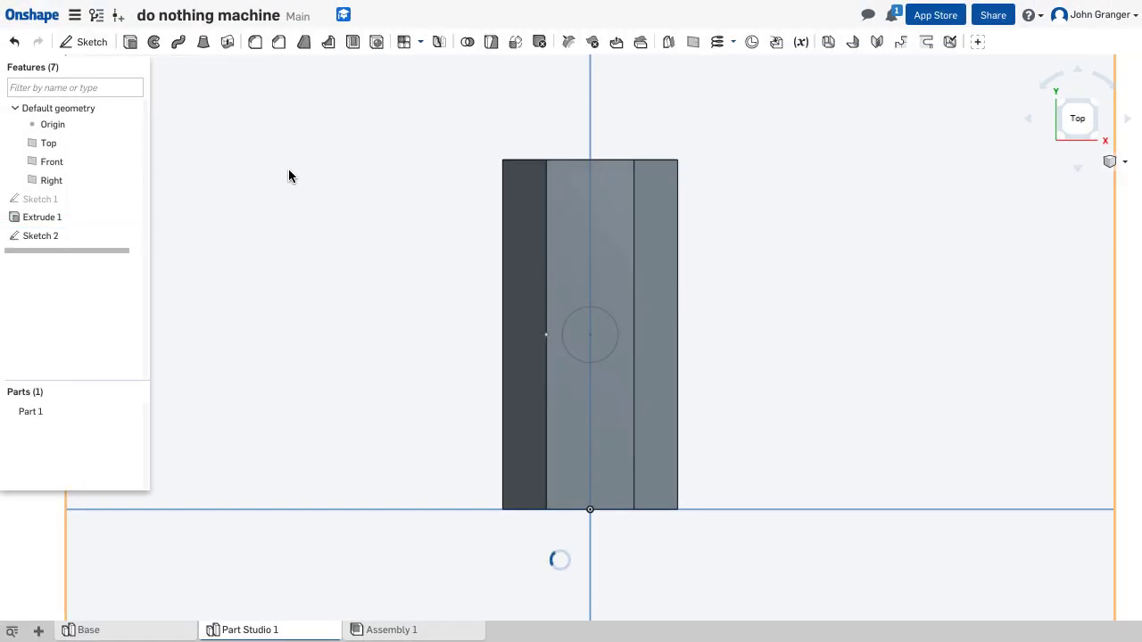
Show the slider in isometric view and hide the Top, Front and Right planes.
right_click(286, 180)
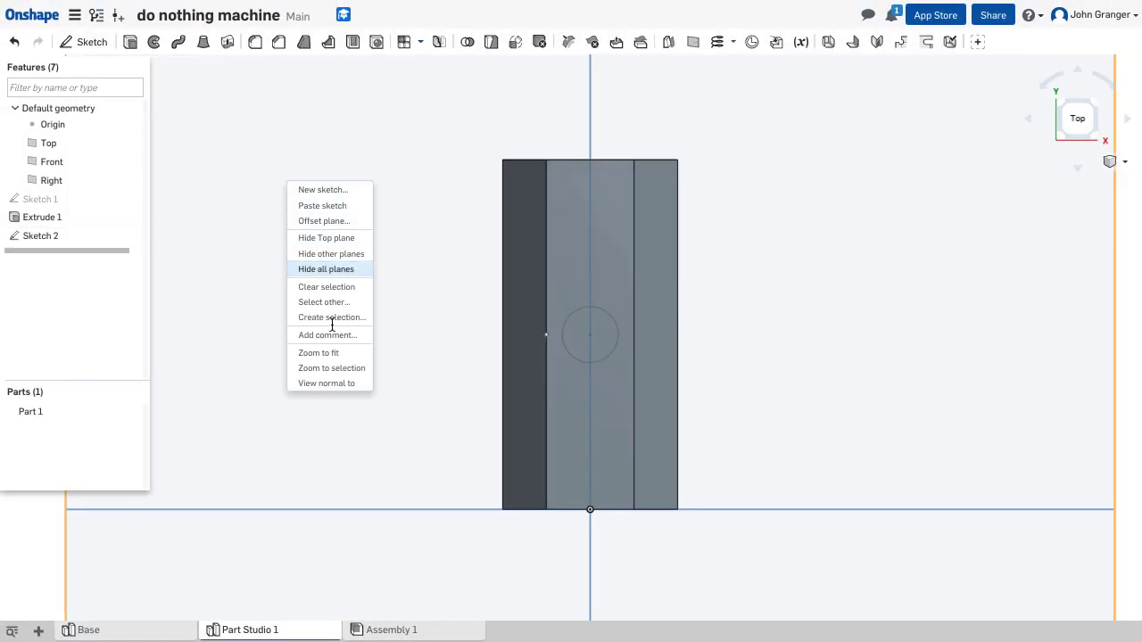
left_click(357, 368)
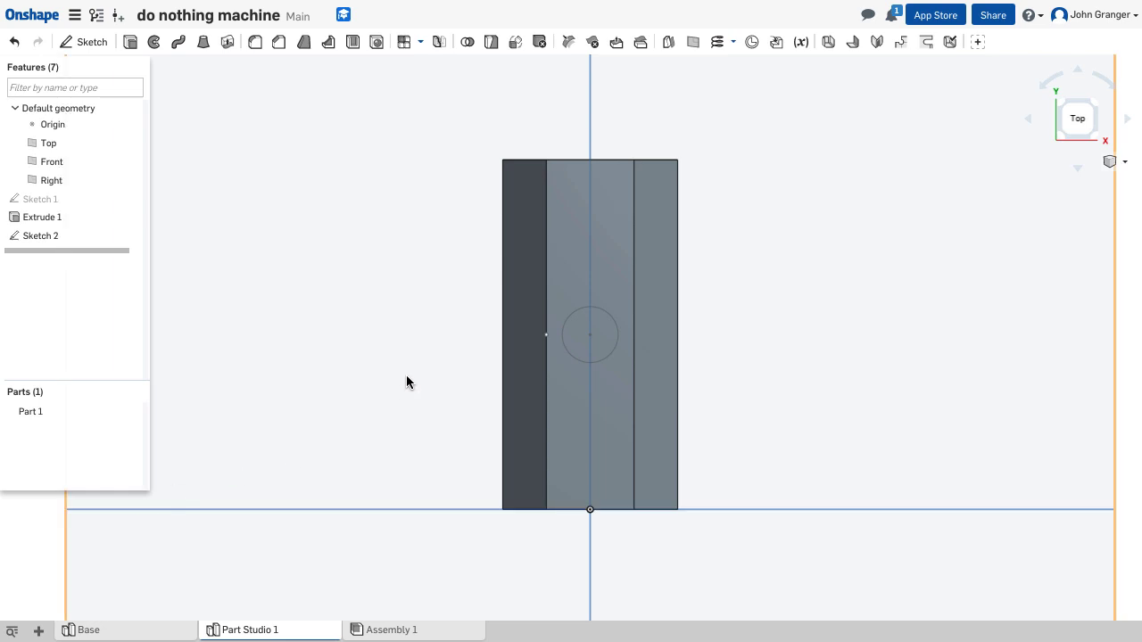
scroll(419, 387, "down", 5)
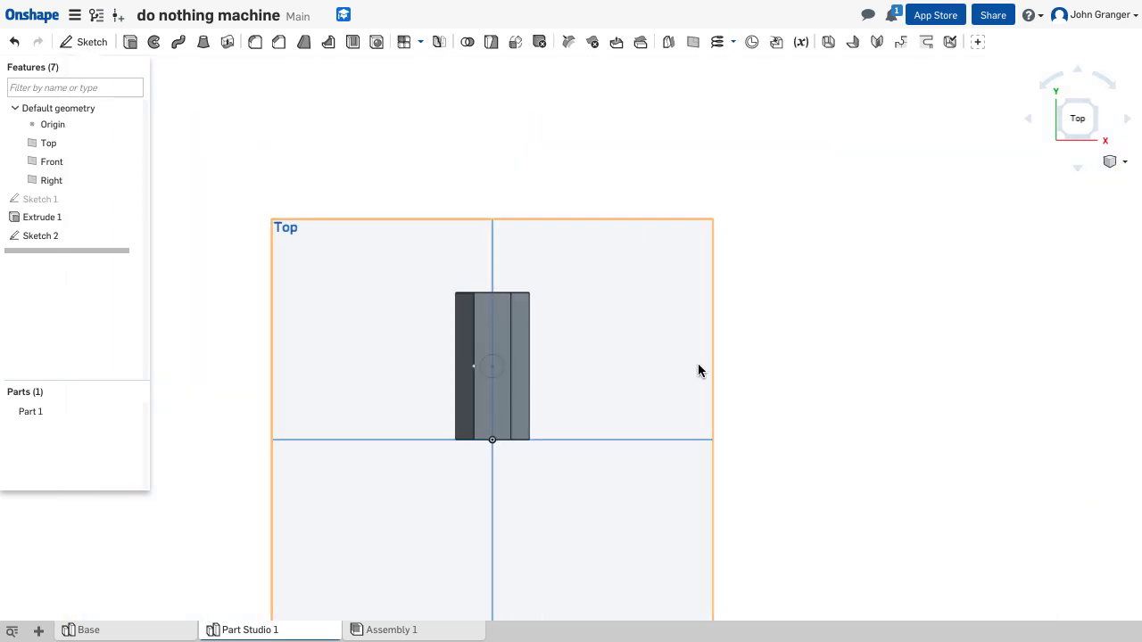
right_click(847, 343)
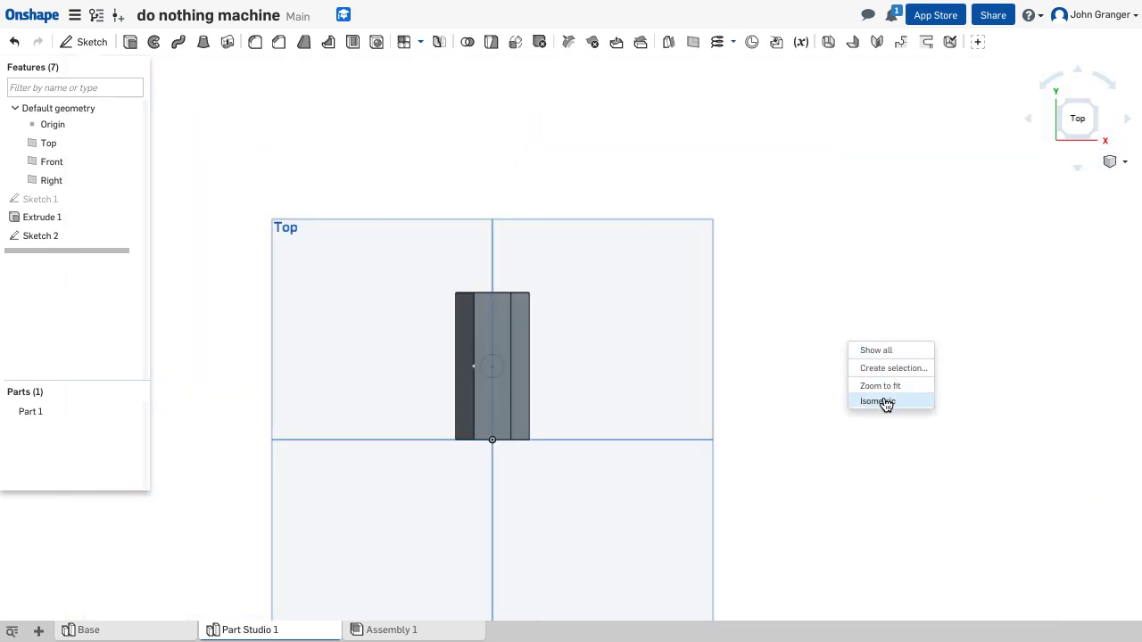
left_click(883, 403)
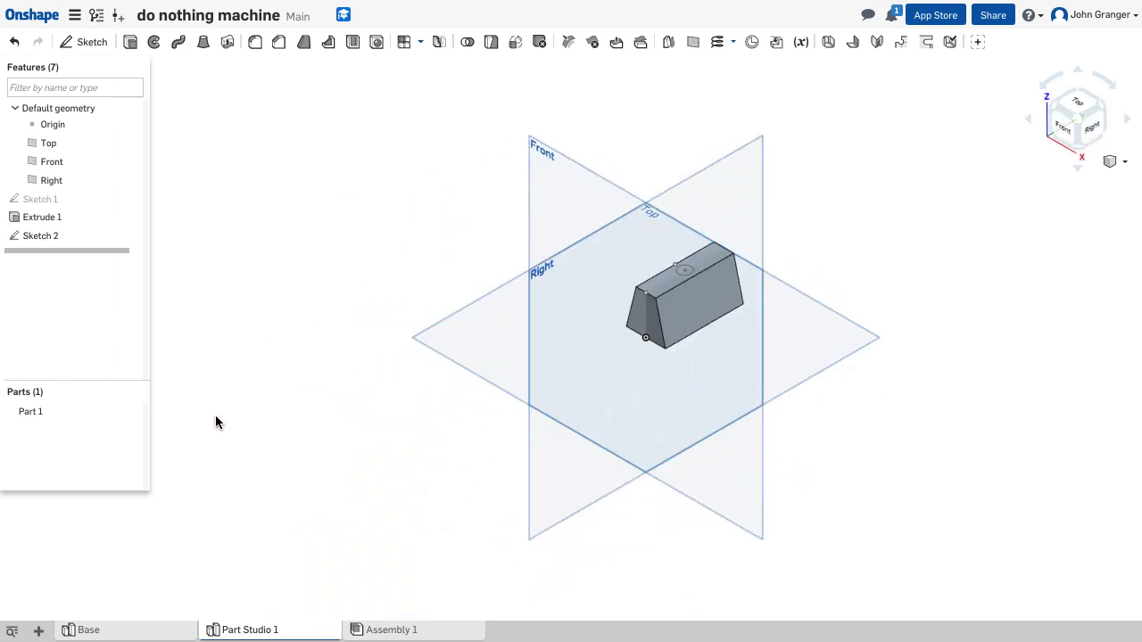
key("p")
scroll(406, 400, "up", 2)
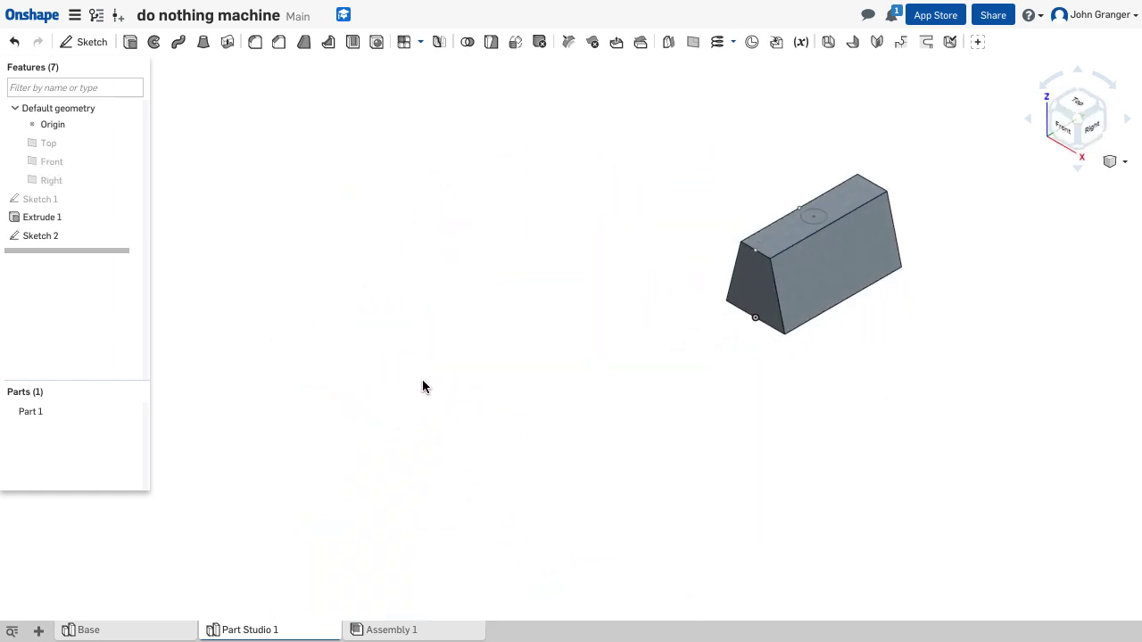
middle_click_drag(640, 304, 349, 378)
scroll(349, 377, "up", 2)
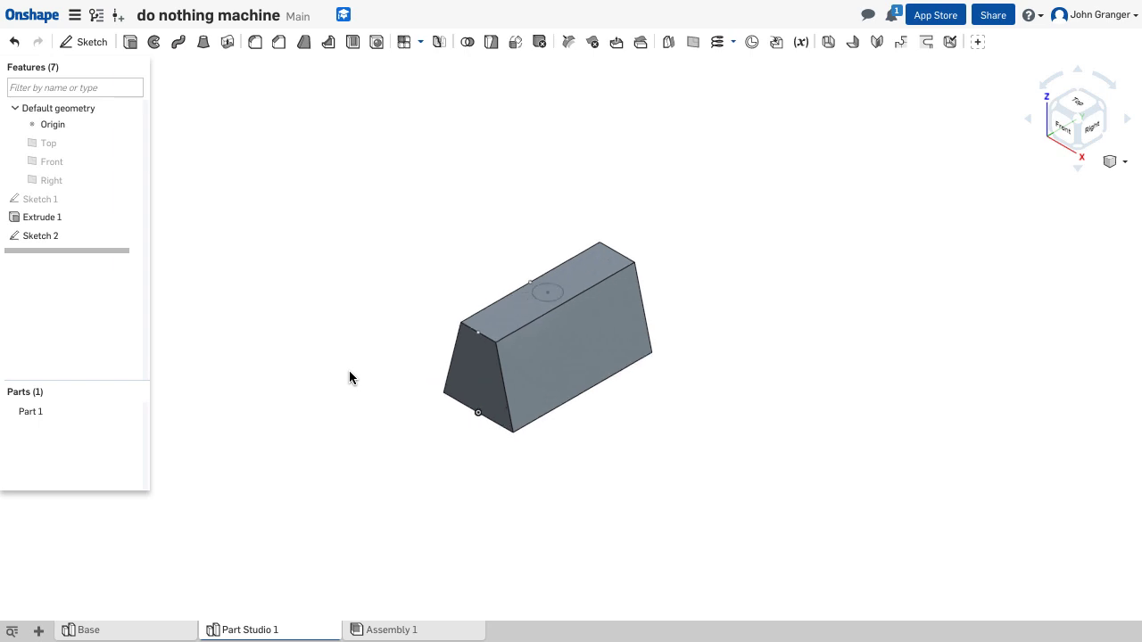
Extrude the 8 mm circle on the slider's top face as a blind cut 20 mm deep into the part.
left_click(130, 42)
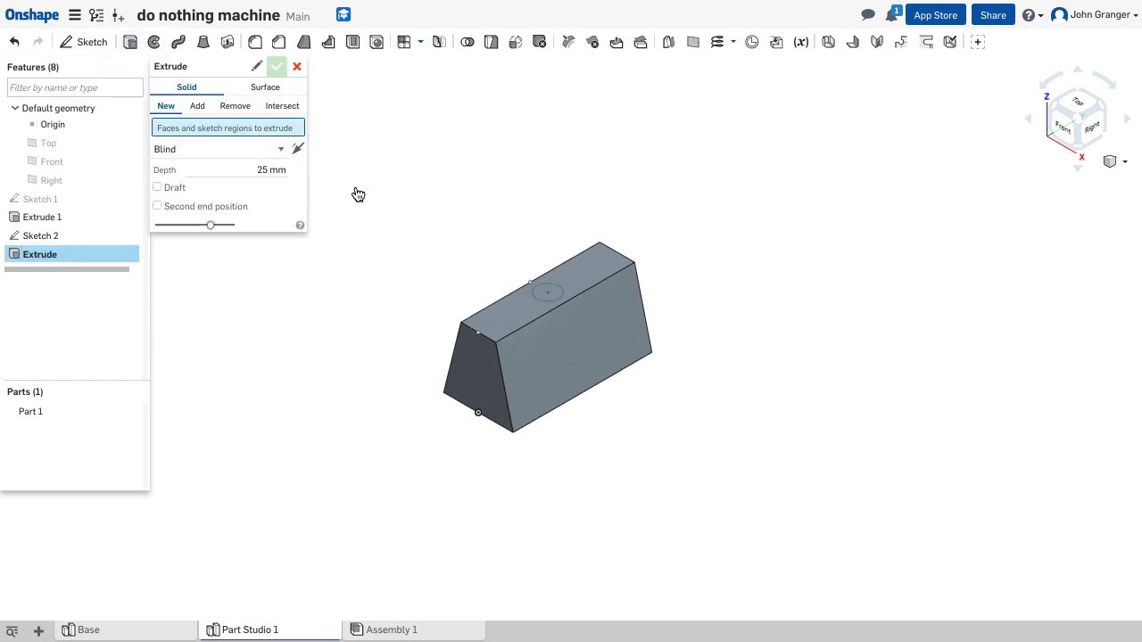
left_click(545, 292)
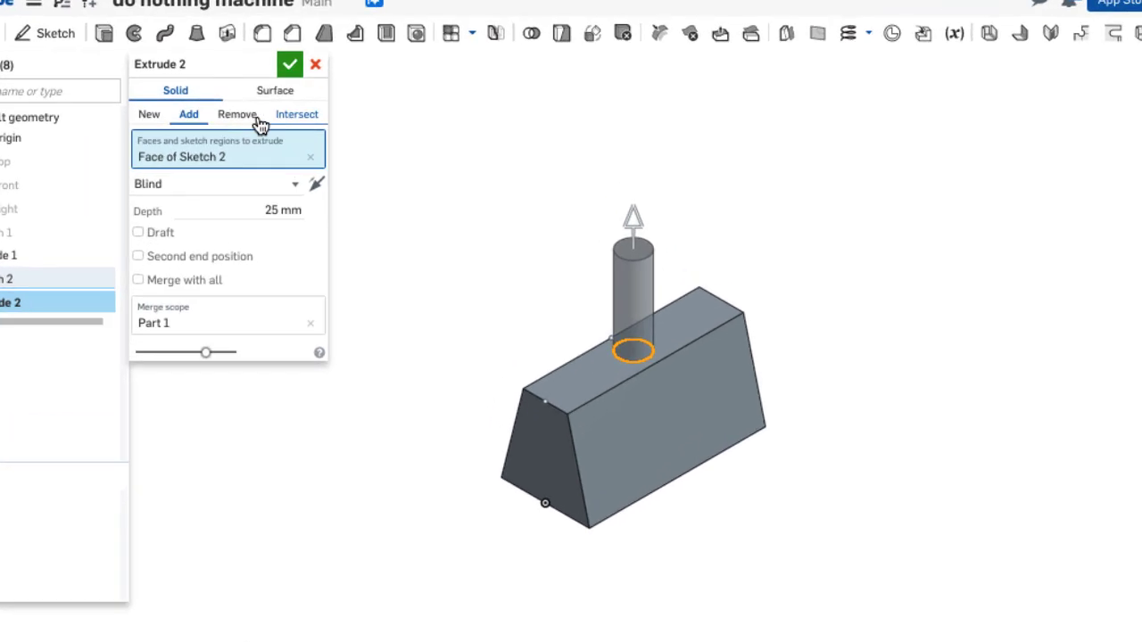
left_click(257, 122)
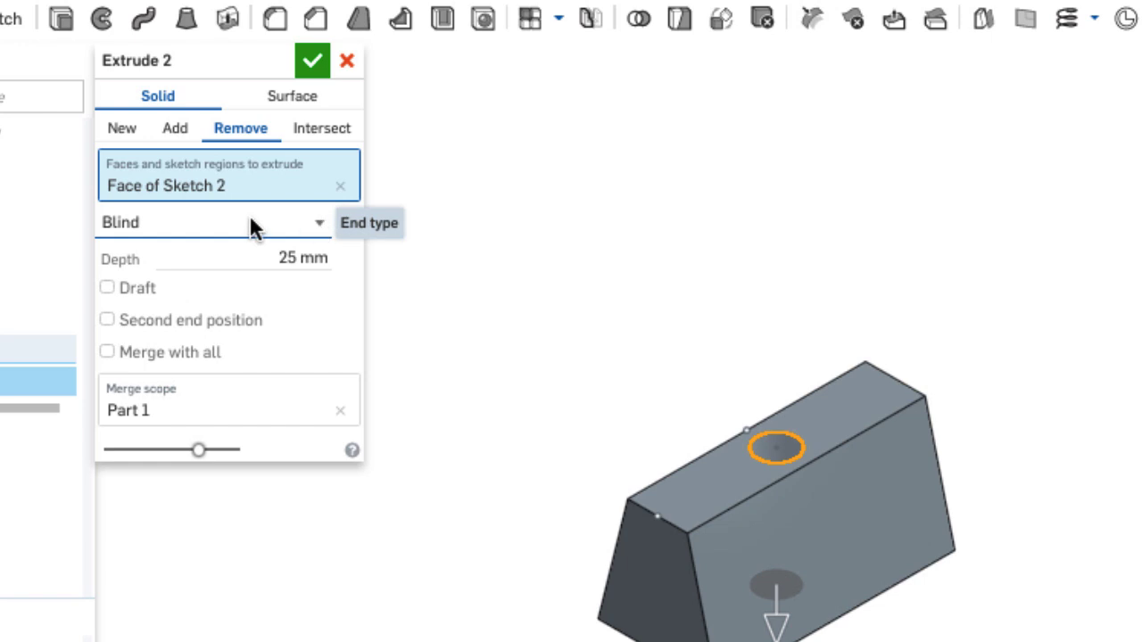
left_click(285, 260)
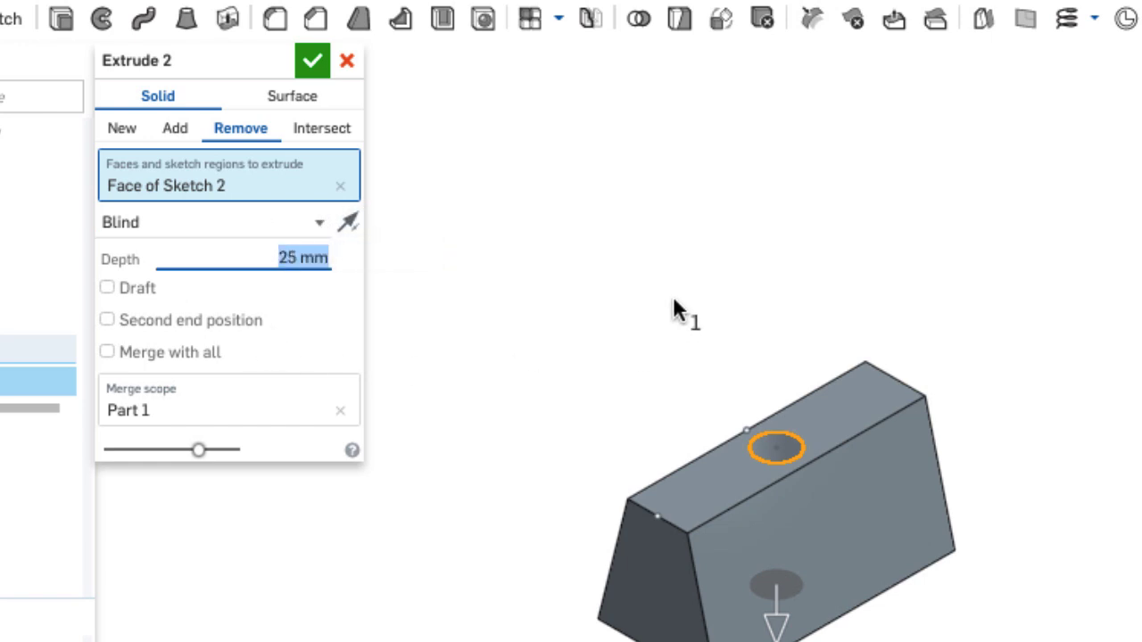
type("20")
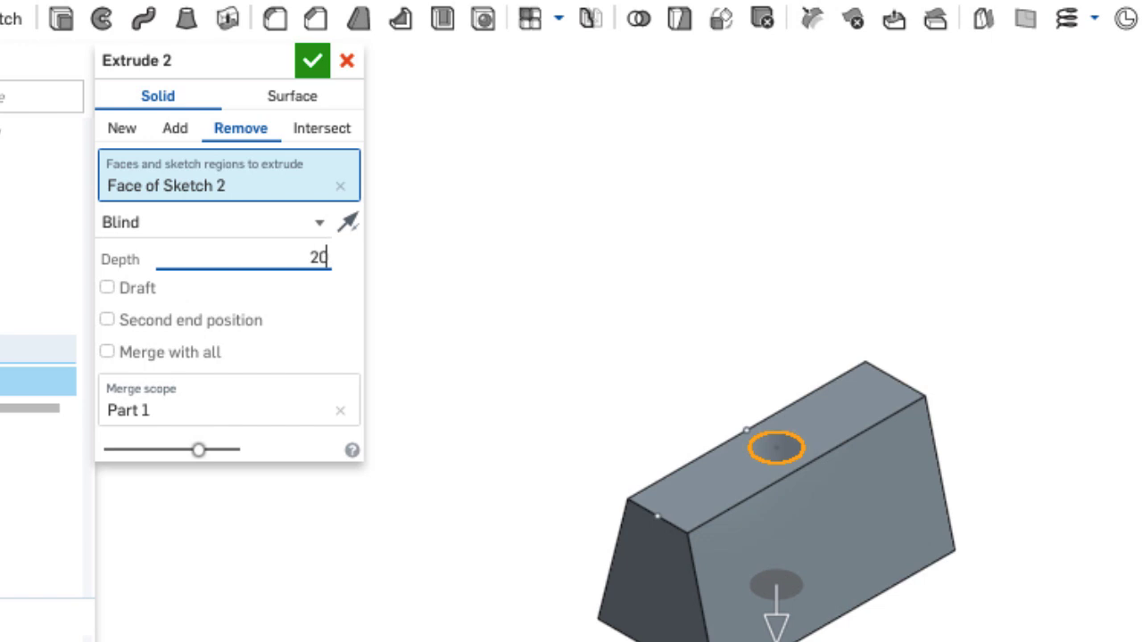
key("Return")
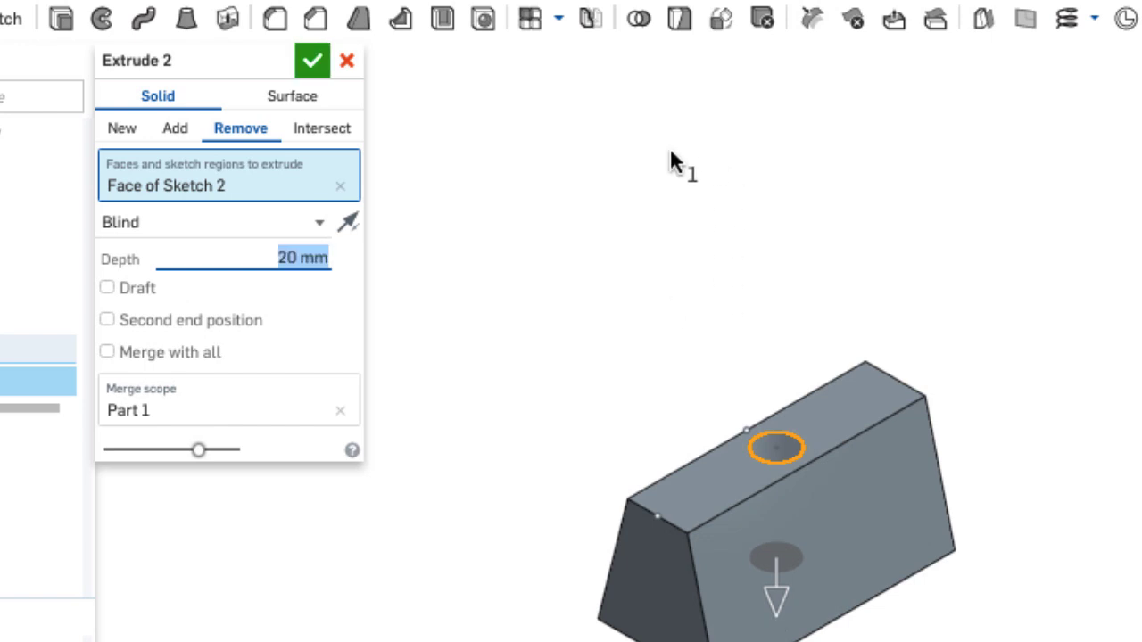
left_click(313, 60)
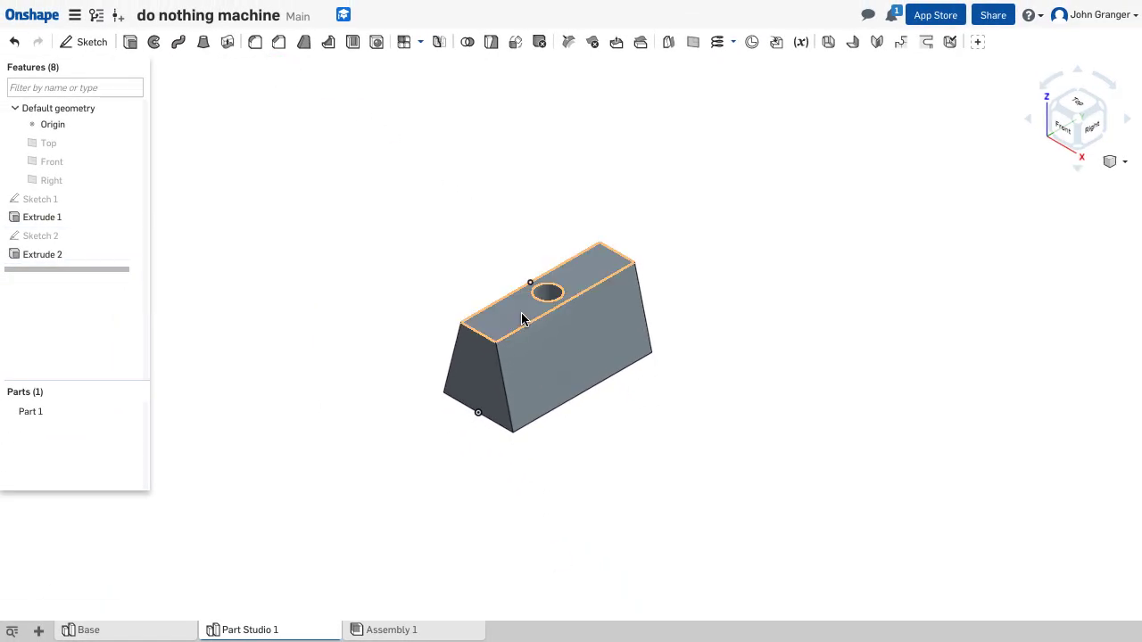
Examine the hole's depth from the side in translucent display and return to a shaded isometric view.
right_click_drag(706, 283, 657, 244)
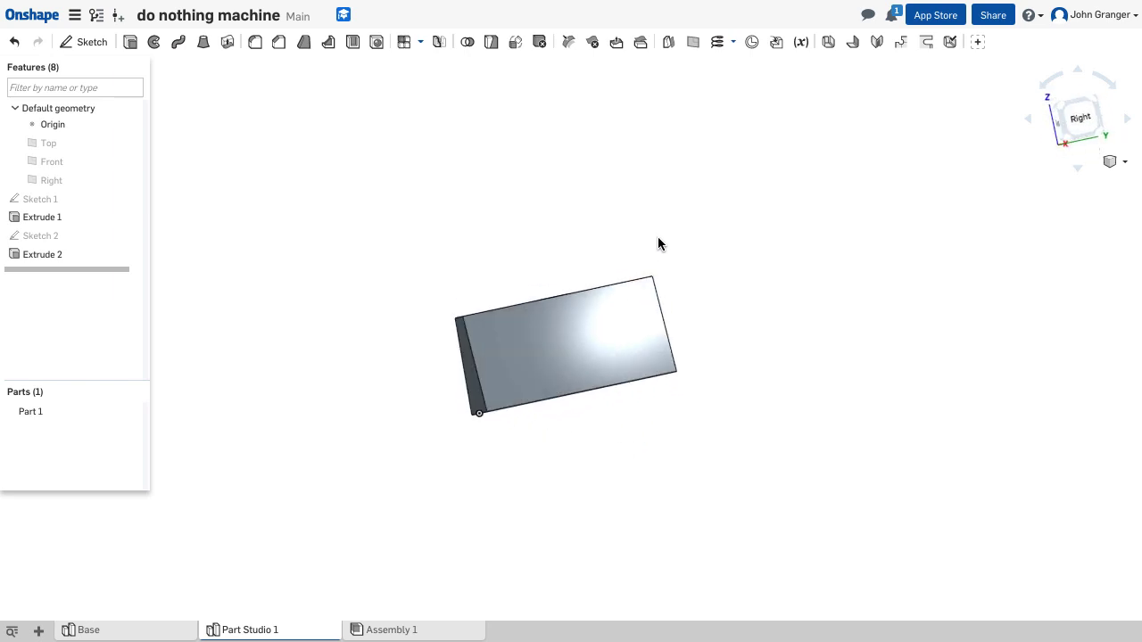
left_click(1118, 162)
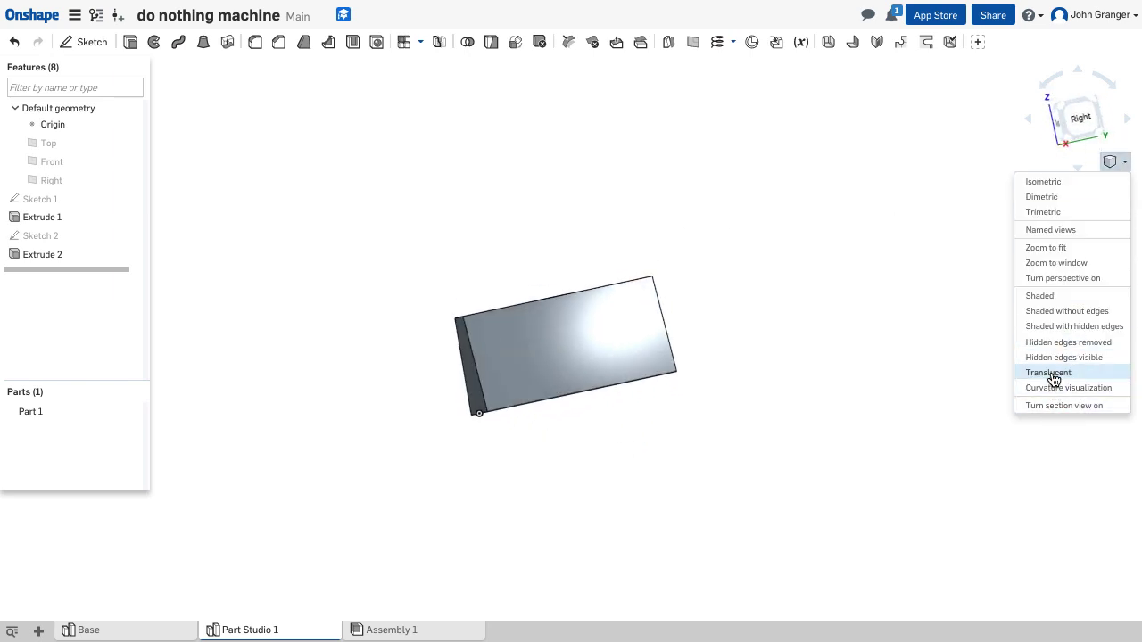
left_click(1070, 373)
right_click_drag(764, 249, 763, 328)
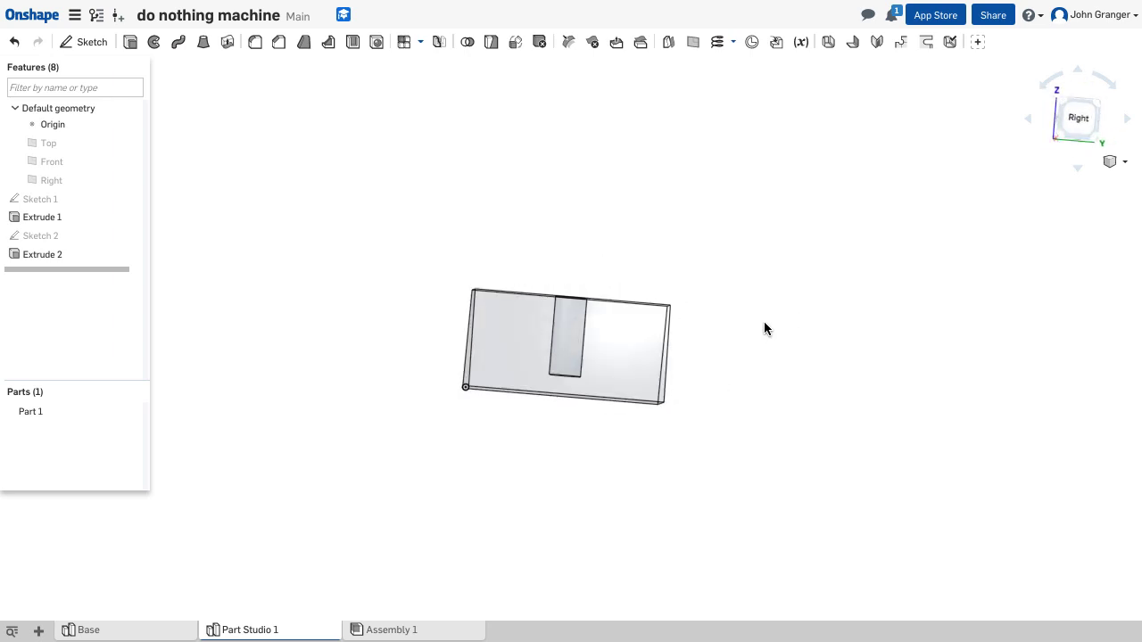
left_click(1117, 162)
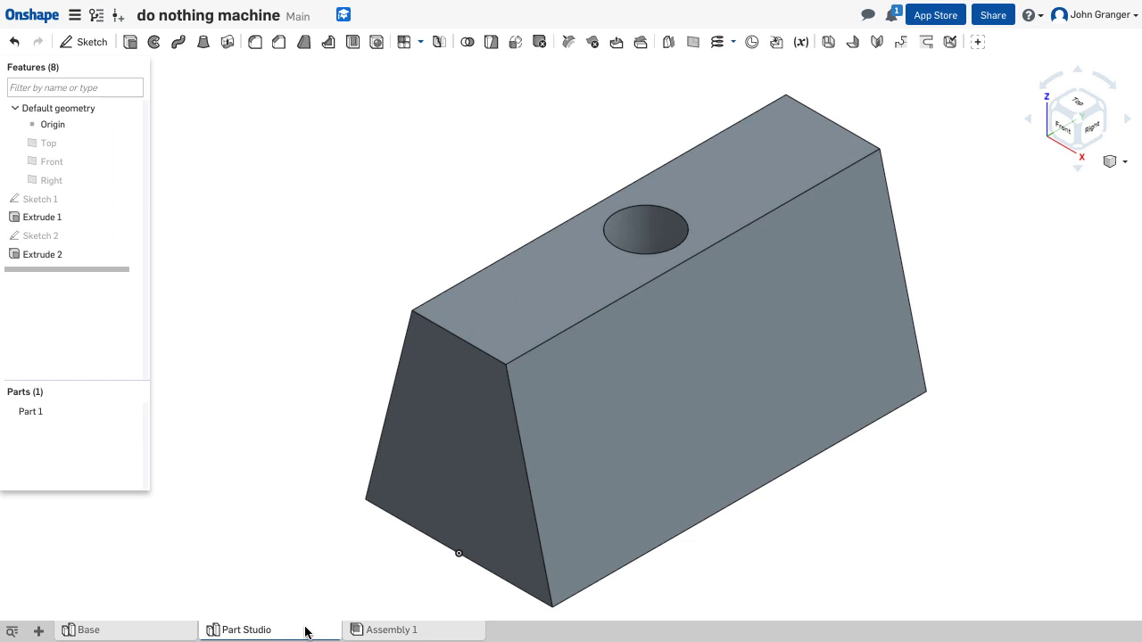
Rename the slider's part studio as Slider.
mouse_move(300, 633)
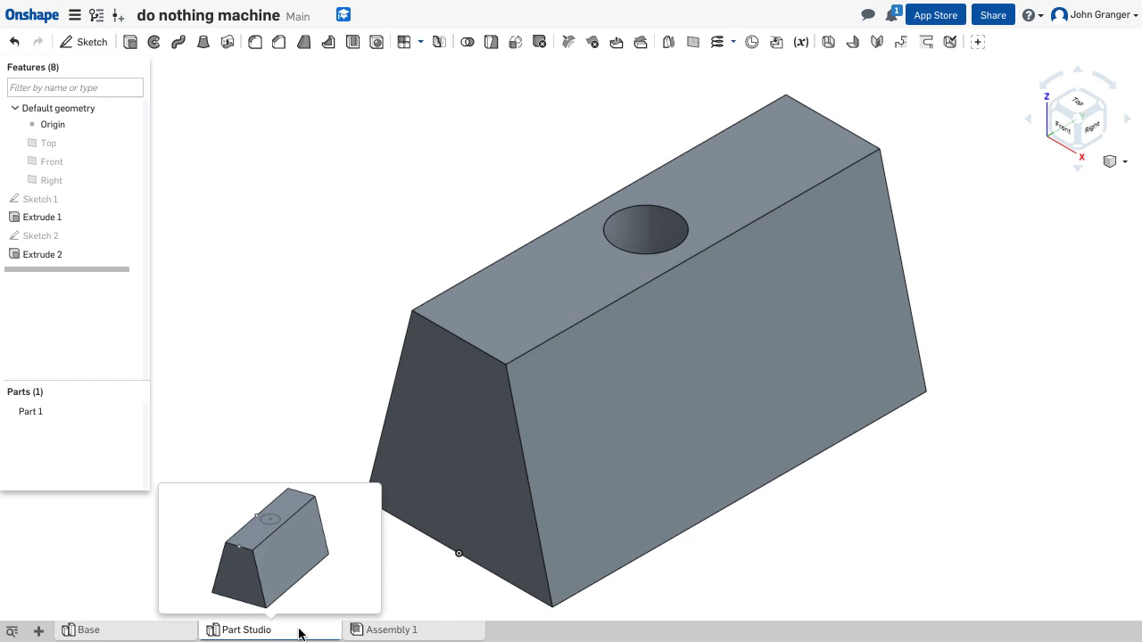
right_click(301, 634)
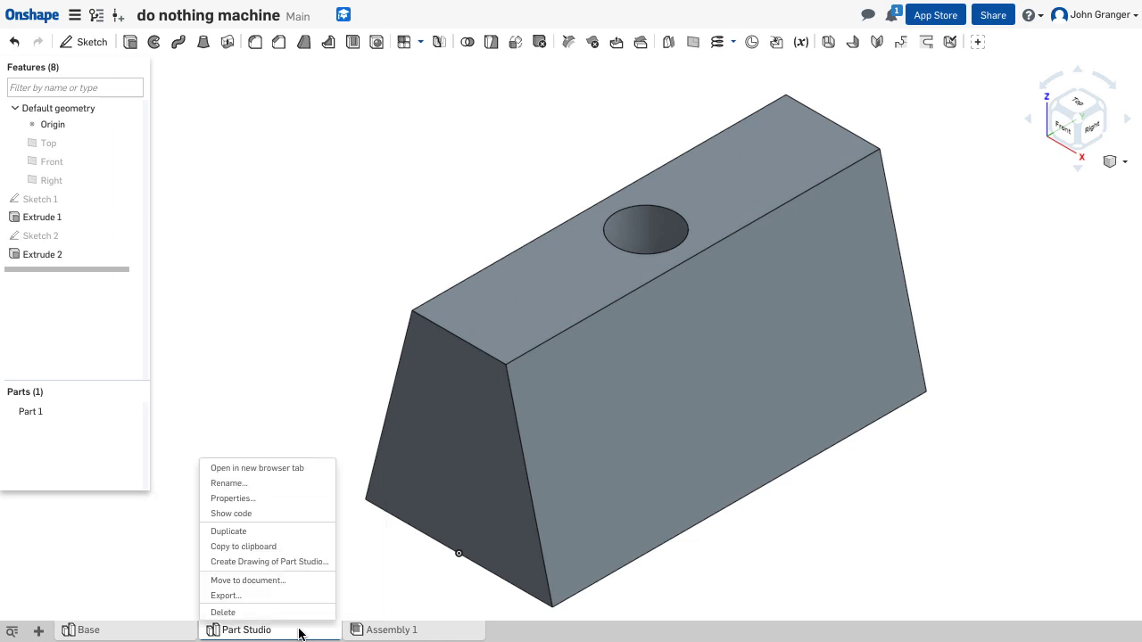
left_click(267, 486)
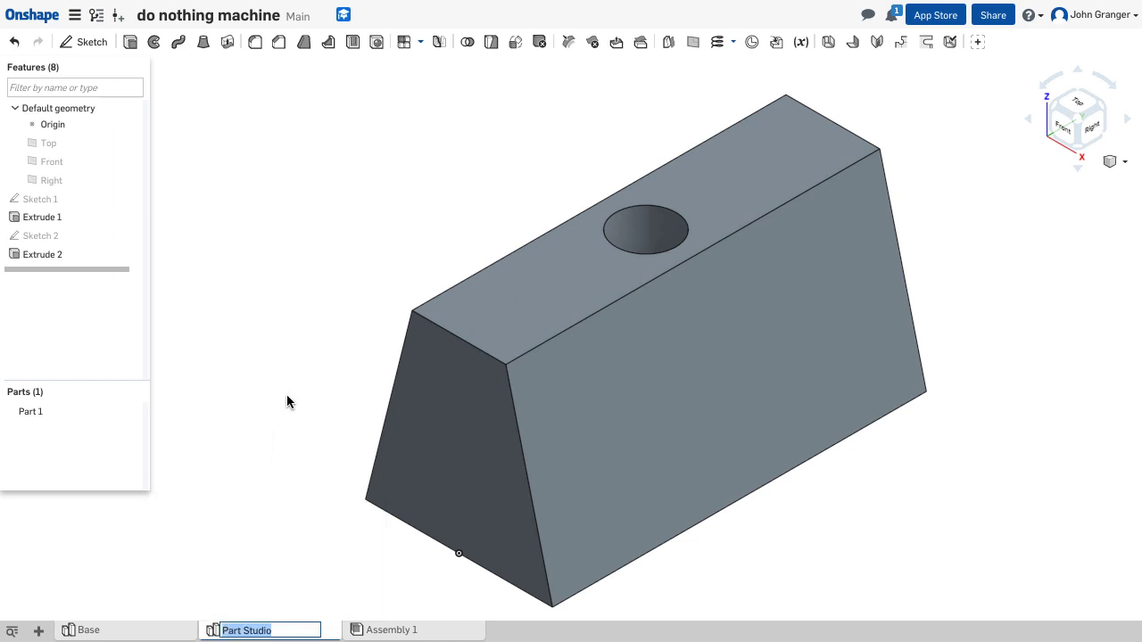
type("Slider")
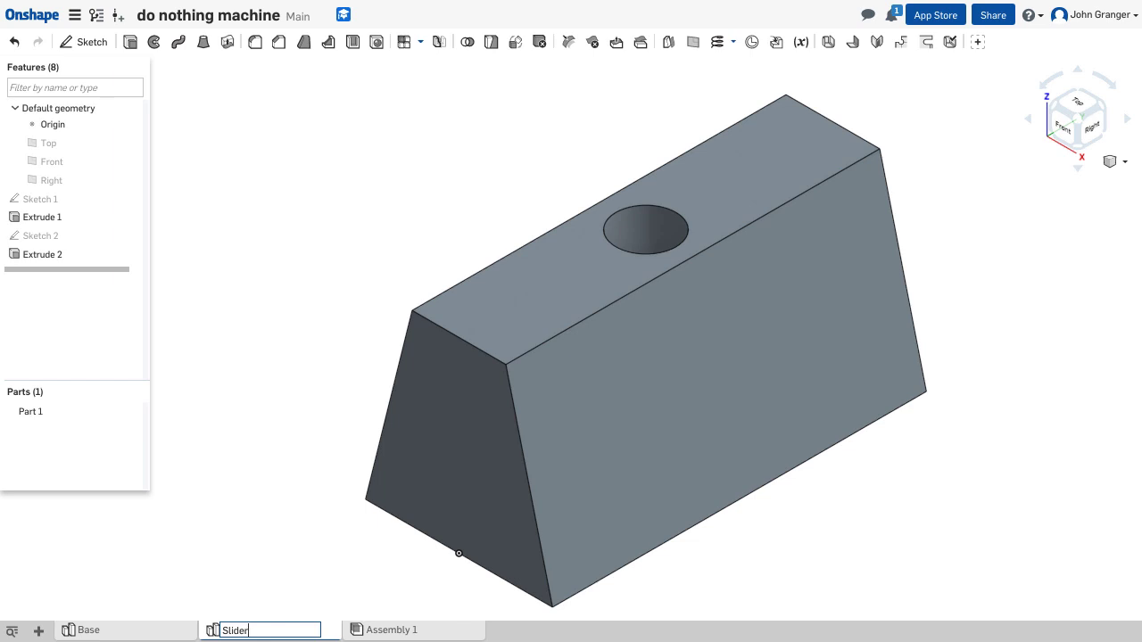
key("Return")
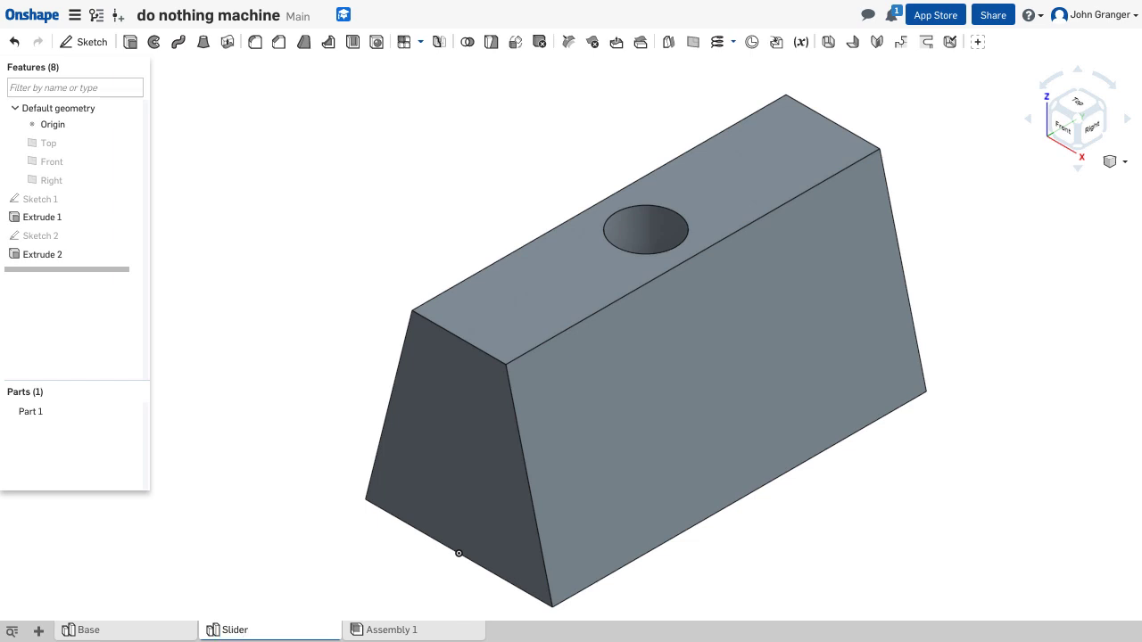